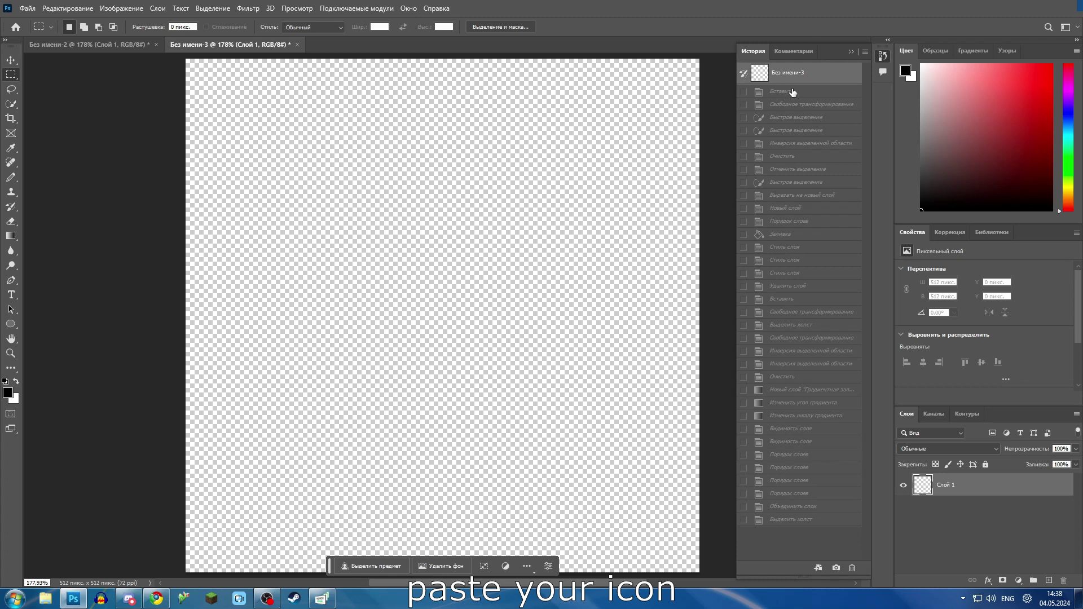
# Free-transform the pasted YouTube logo to 37.5% scale and centre it on the 512×512 canvas.
pyautogui.rightClick(607, 171)
pyautogui.click(649, 275)
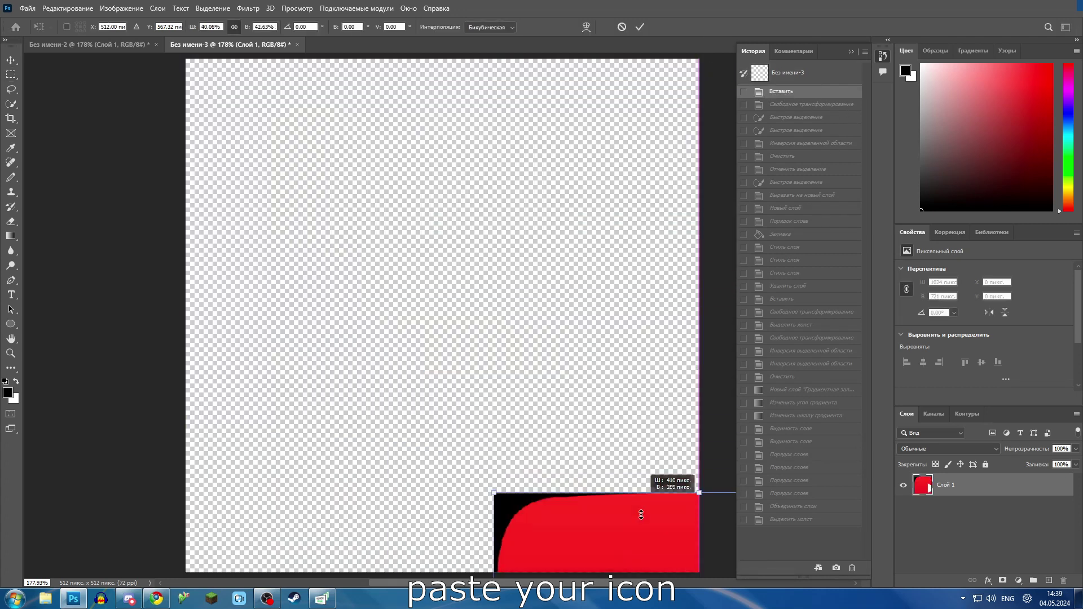
pyautogui.moveTo(700, 61); pyautogui.dragTo(700, 536)
pyautogui.moveTo(603, 549)
pyautogui.mouseDown()
pyautogui.moveTo(329, 193)
pyautogui.moveTo(345, 206)
pyautogui.mouseUp()
pyautogui.moveTo(553, 326); pyautogui.dragTo(475, 320)
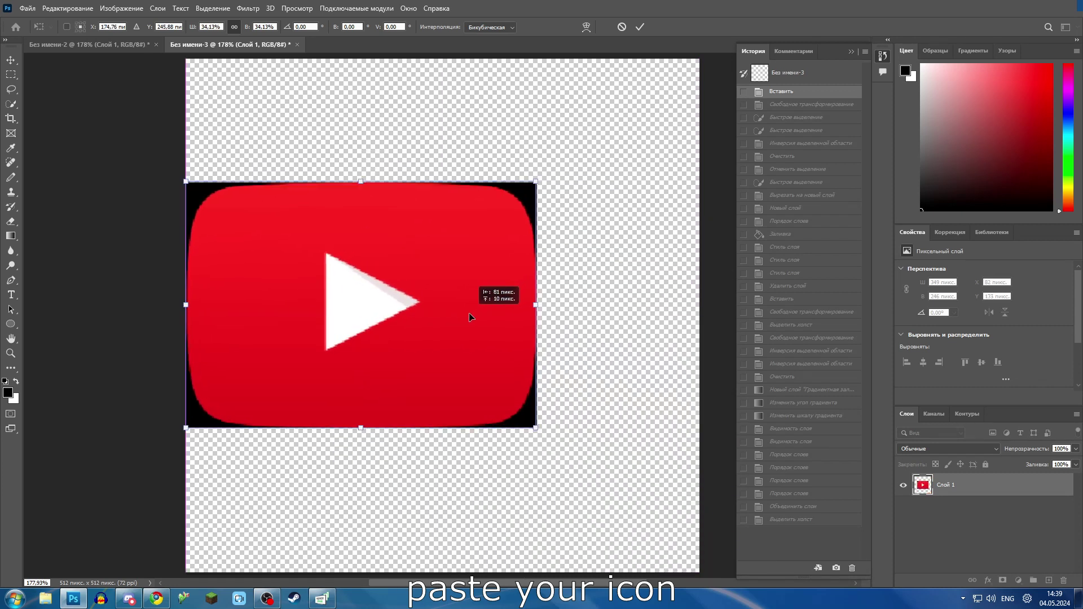
pyautogui.moveTo(541, 312); pyautogui.dragTo(443, 316)
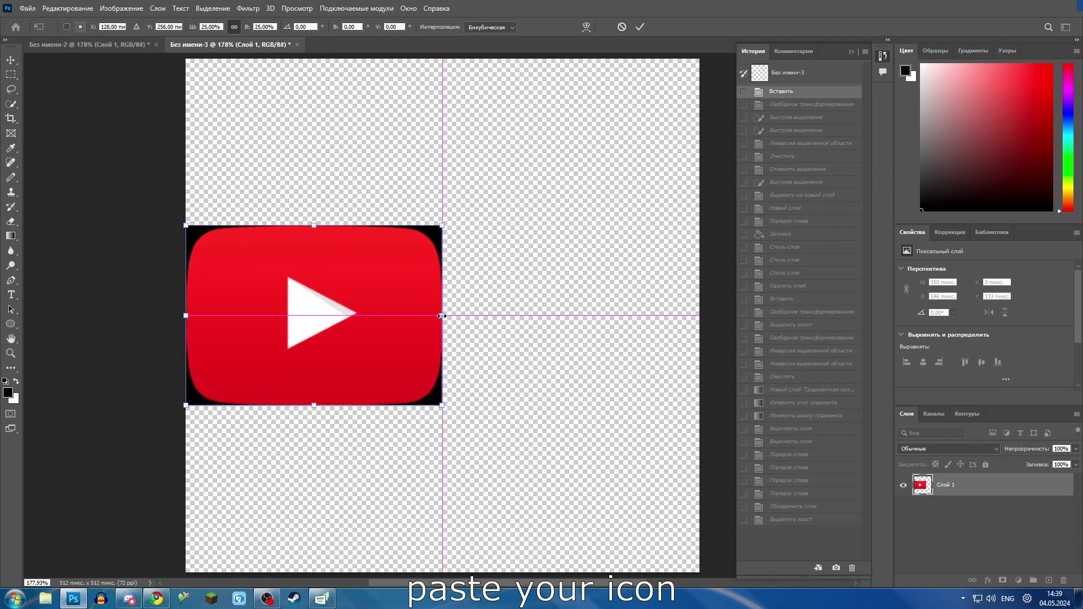
pyautogui.moveTo(410, 314); pyautogui.dragTo(539, 314)
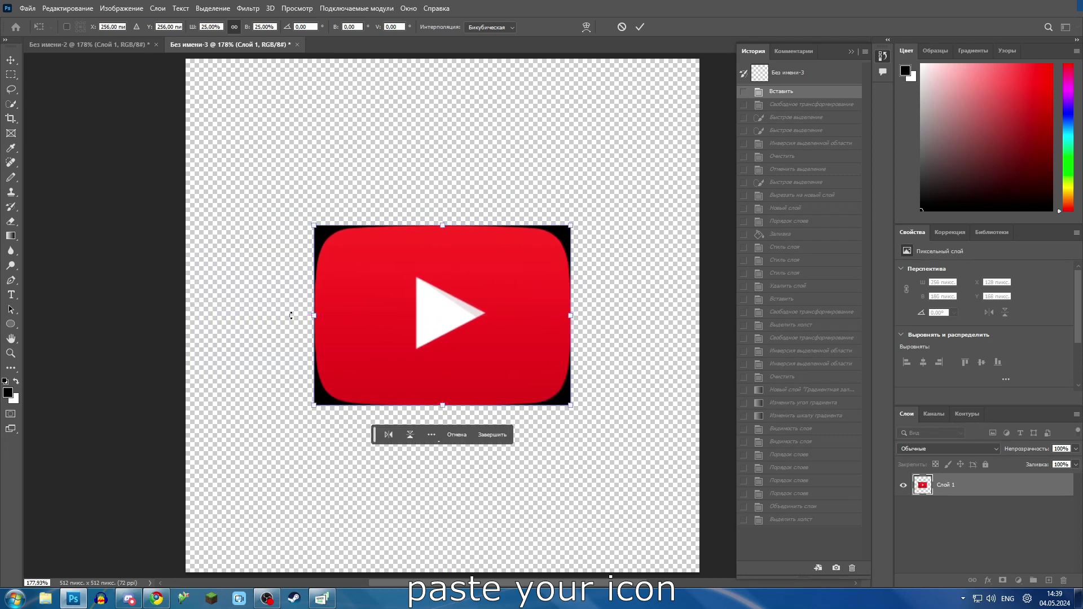
pyautogui.moveTo(314, 320); pyautogui.dragTo(186, 316)
pyautogui.moveTo(287, 294); pyautogui.dragTo(346, 293)
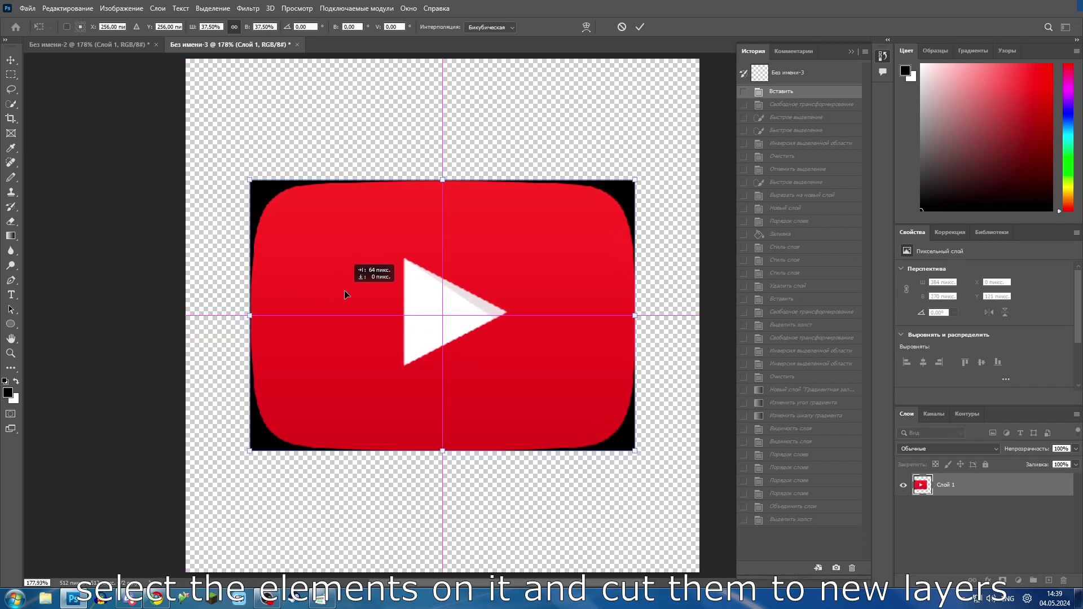
# Commit the transform, then quick-select the red rounded rectangle and cut it to a new layer.
pyautogui.click(11, 74)
pyautogui.click(11, 104)
pyautogui.moveTo(314, 292)
pyautogui.mouseDown()
pyautogui.moveTo(363, 217)
pyautogui.moveTo(479, 213)
pyautogui.moveTo(559, 295)
pyautogui.mouseUp()
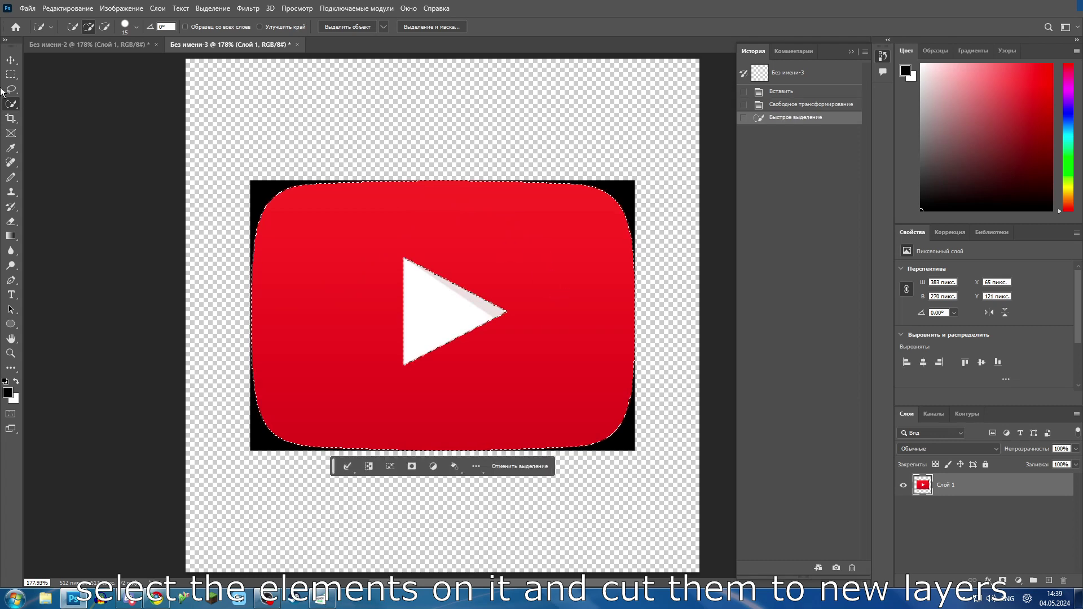
pyautogui.click(13, 75)
pyautogui.rightClick(353, 233)
pyautogui.click(427, 324)
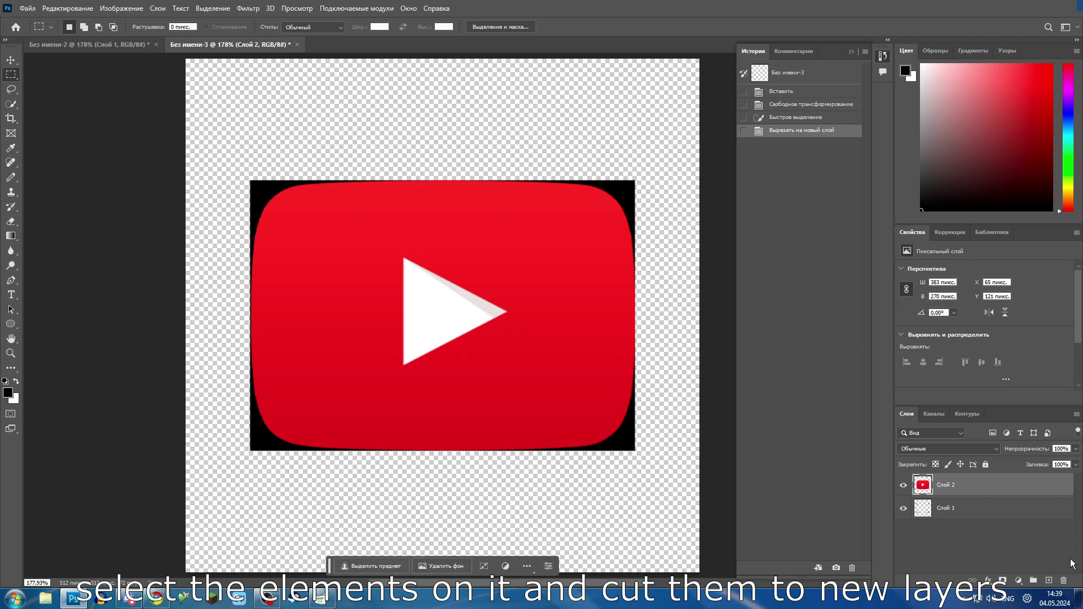
# From Слой 1, select a rectangle around the white play triangle and cut it to a new layer.
pyautogui.click(966, 510)
pyautogui.click(11, 104)
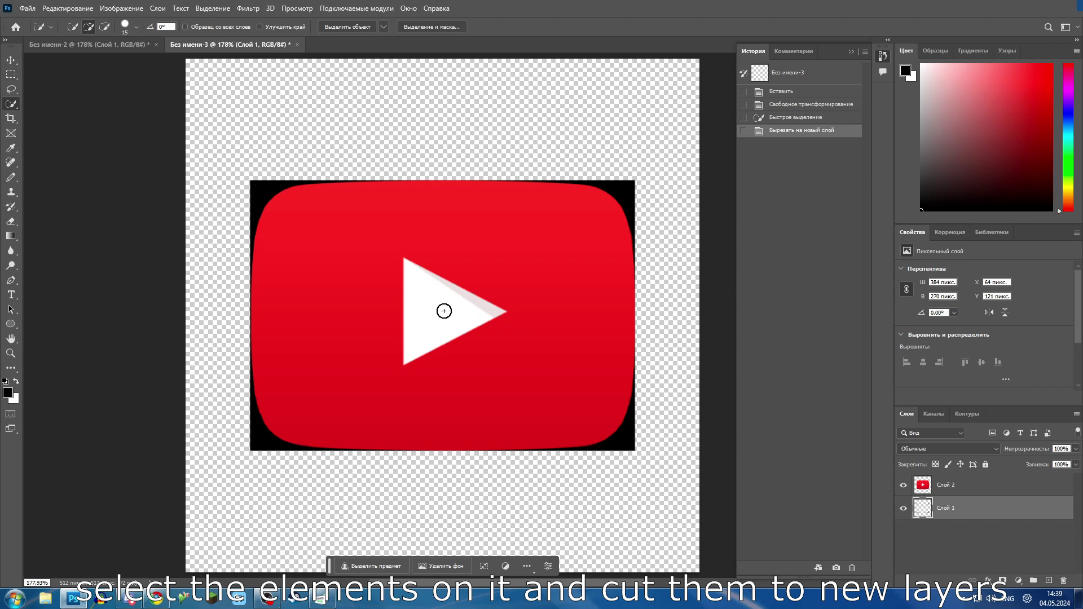
pyautogui.moveTo(442, 305)
pyautogui.mouseDown()
pyautogui.moveTo(428, 290)
pyautogui.moveTo(426, 316)
pyautogui.moveTo(447, 326)
pyautogui.mouseUp()
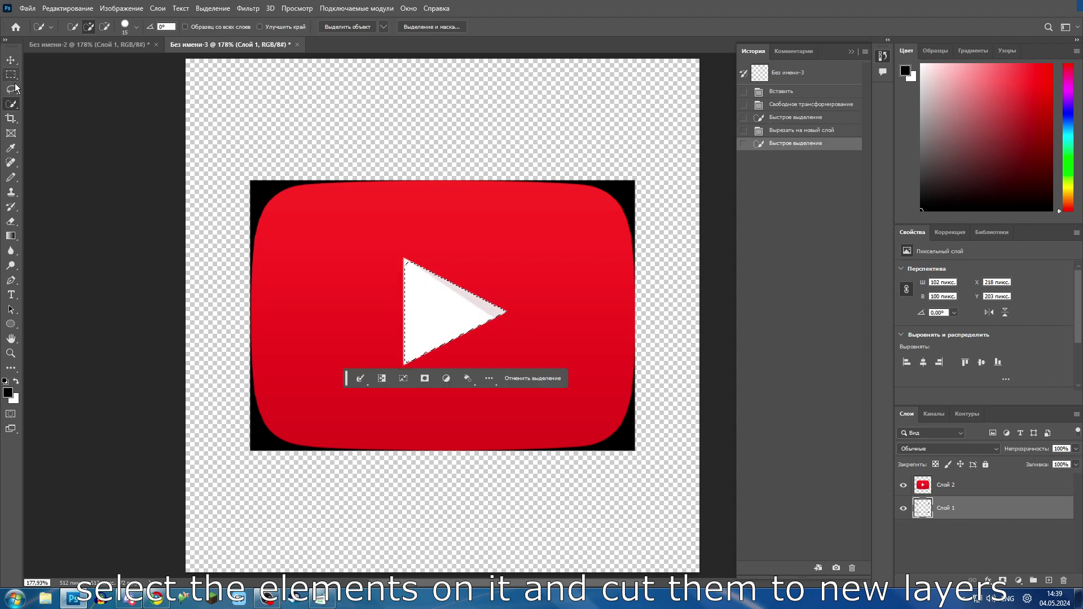
pyautogui.click(16, 79)
pyautogui.hotkey('ctrl', 'd')
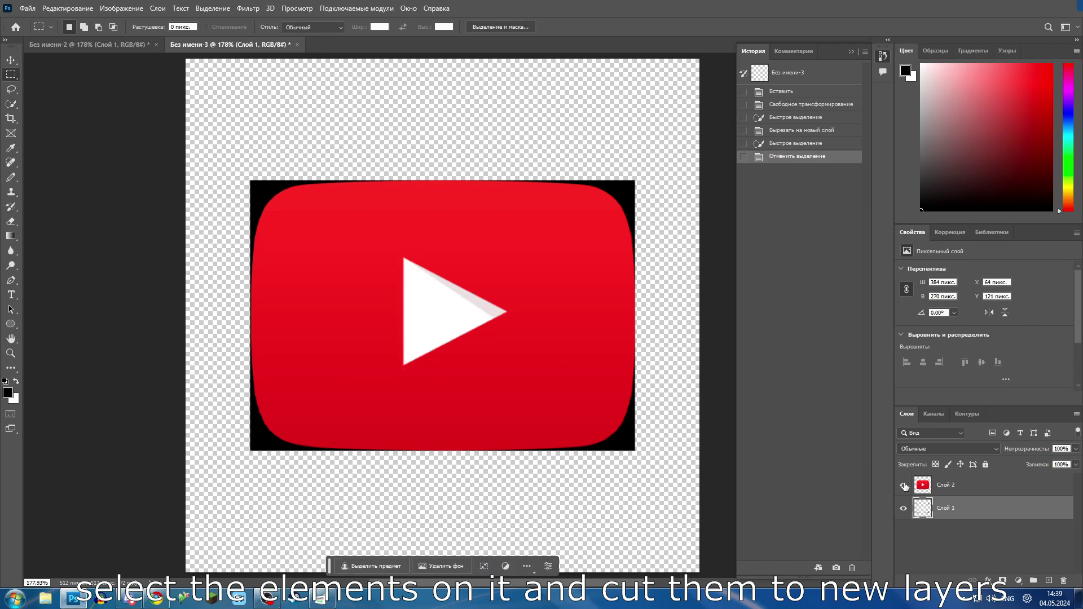
pyautogui.click(903, 485)
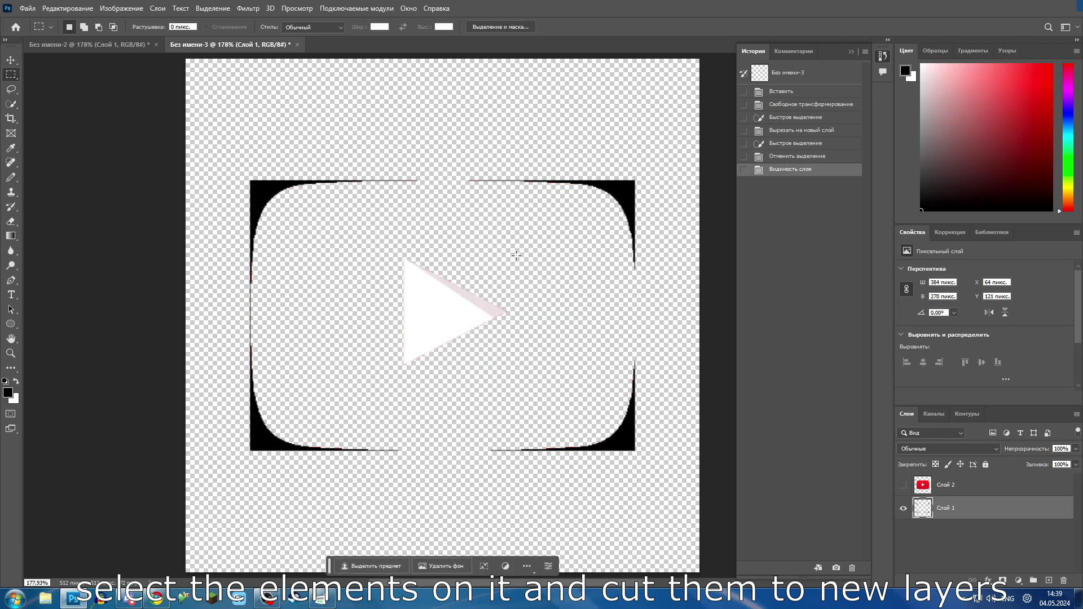
pyautogui.moveTo(525, 244); pyautogui.dragTo(377, 378)
pyautogui.rightClick(440, 291)
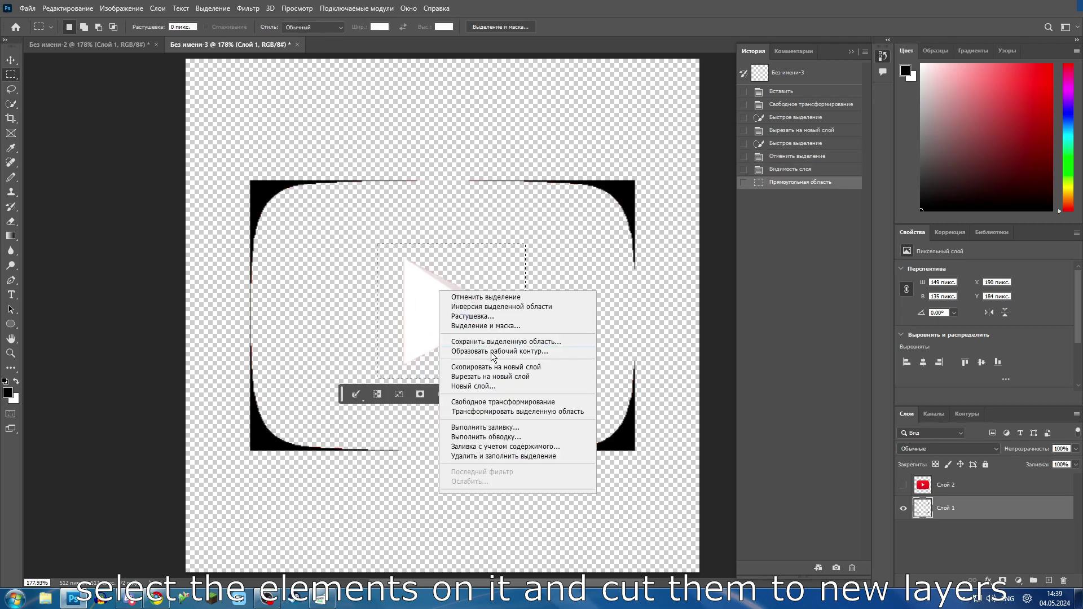
pyautogui.click(488, 376)
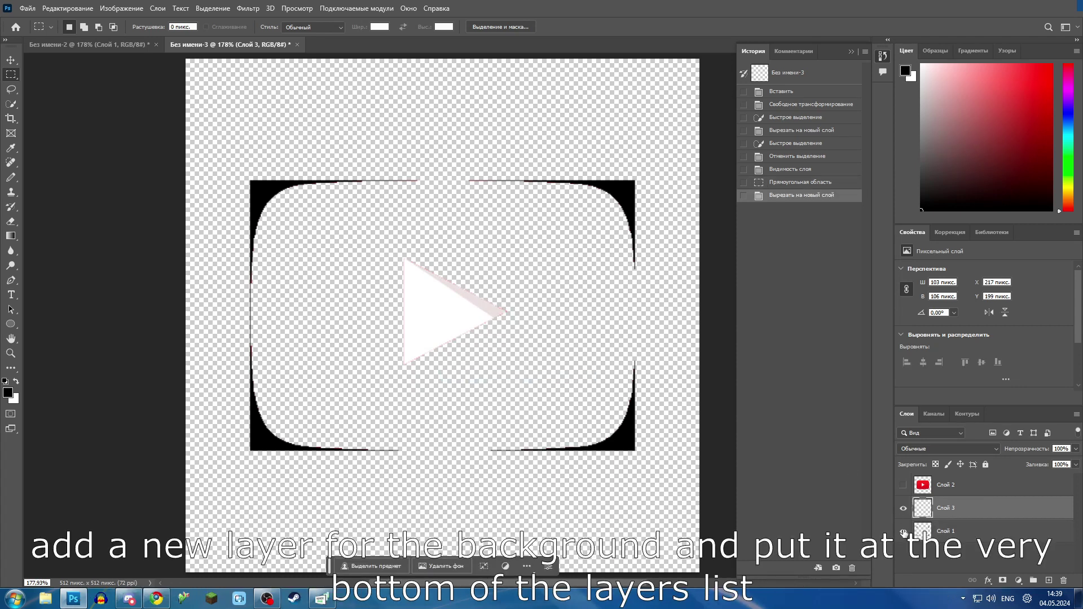
# Delete the leftover black-cornered Слой 1, then show and select the red logo layer Слой 2.
pyautogui.click(947, 532)
pyautogui.press('Delete')
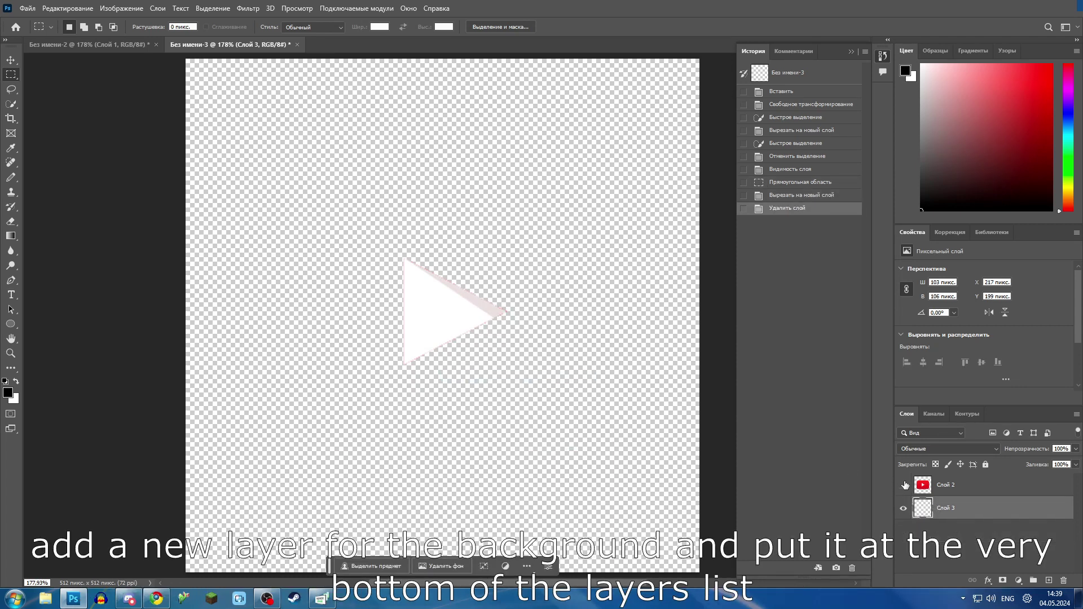
pyautogui.click(904, 484)
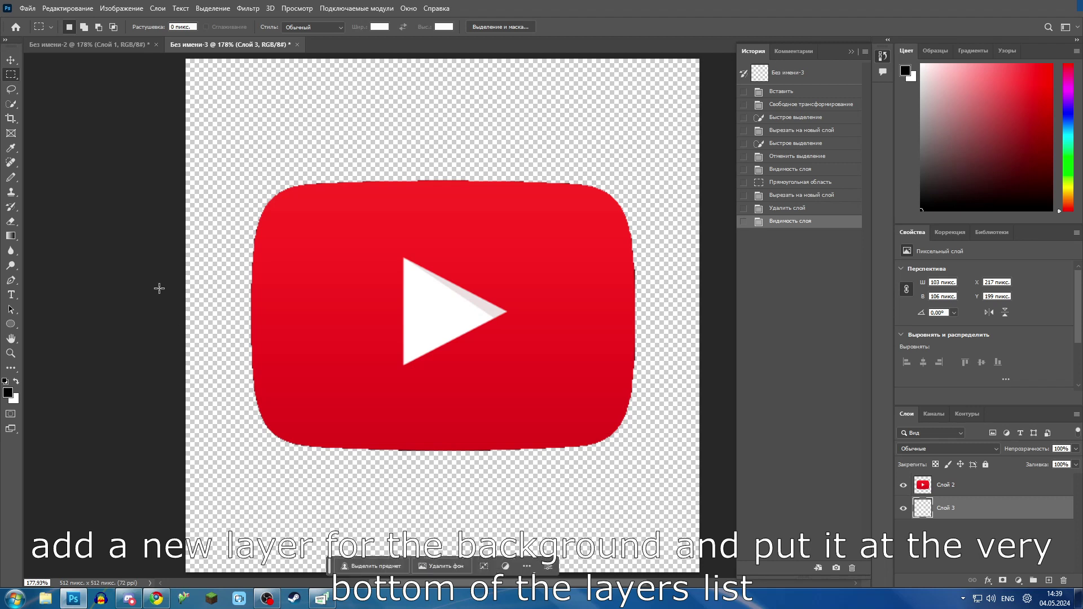
pyautogui.click(949, 488)
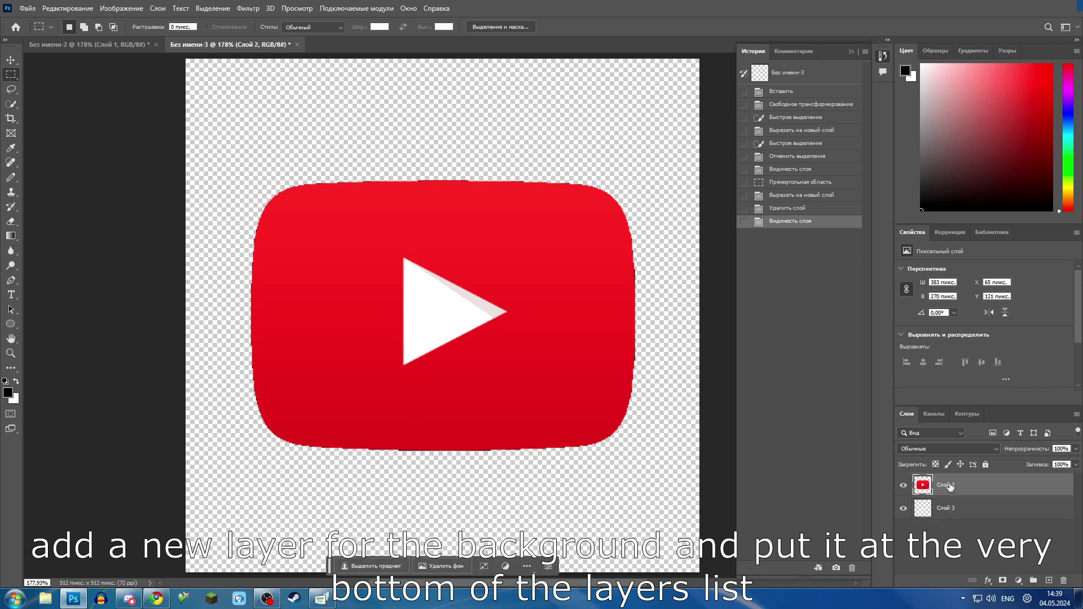
# Create a new layer Слой 4 via Layer > New and move it to the bottom.
pyautogui.click(157, 8)
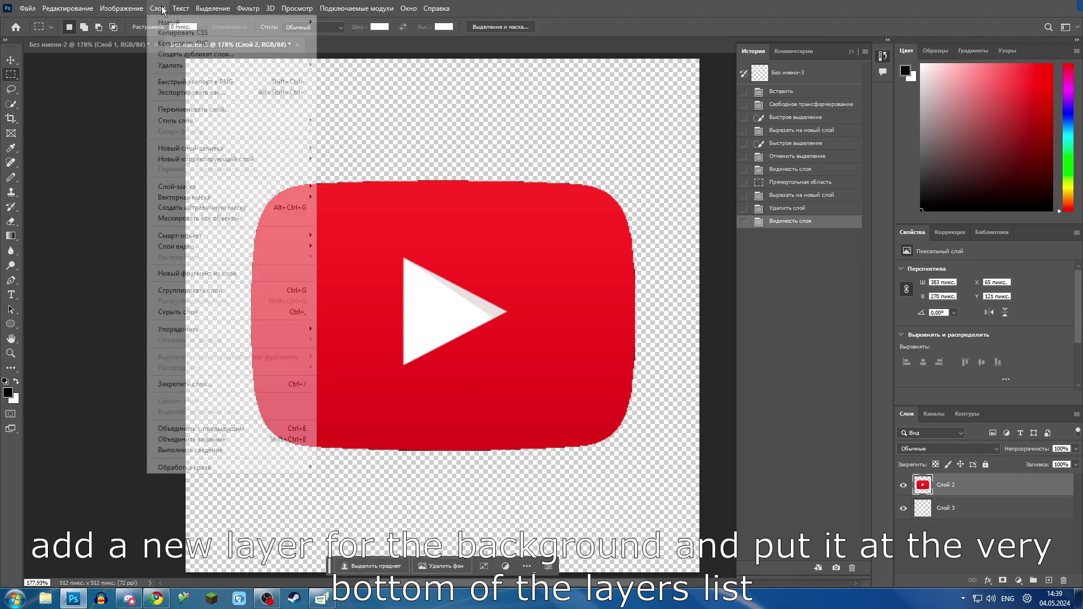
pyautogui.moveTo(169, 22)
pyautogui.click(336, 22)
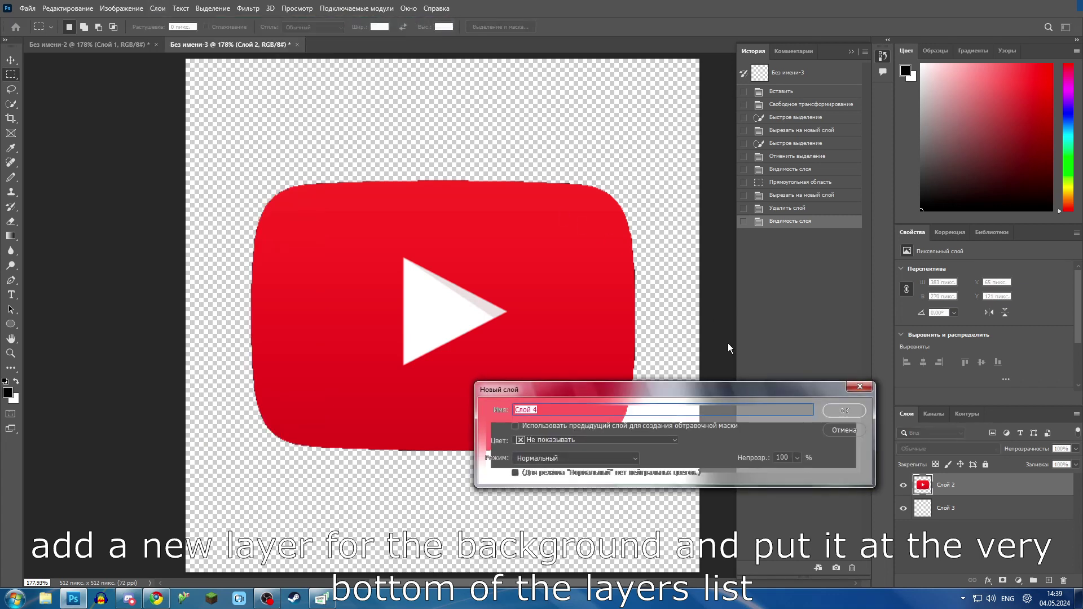
pyautogui.click(838, 412)
pyautogui.moveTo(954, 486); pyautogui.dragTo(953, 540)
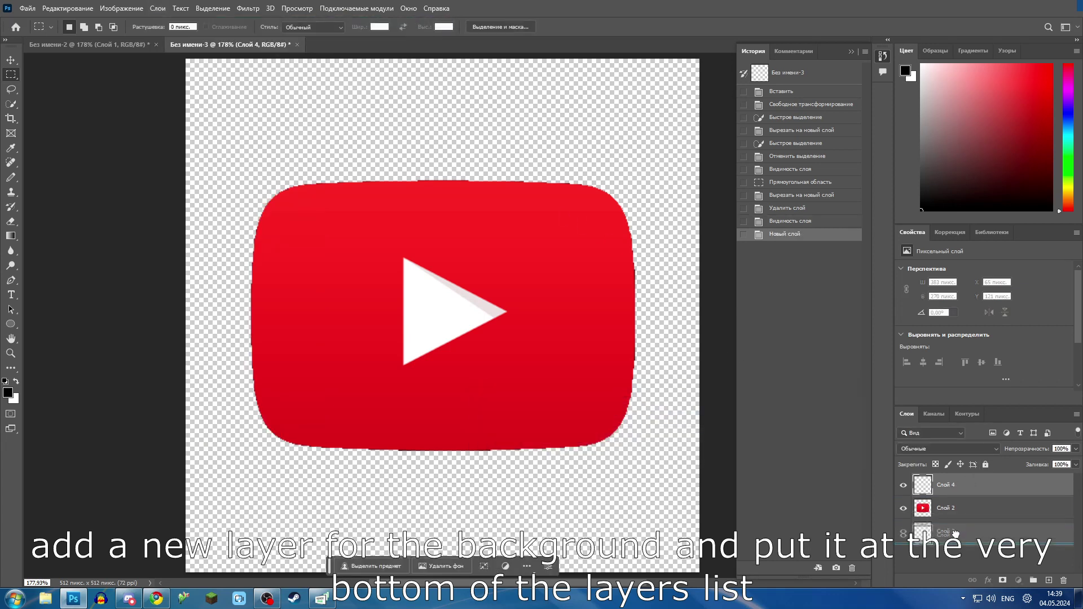
# Fill Слой 4 with black using the Paint Bucket tool.
pyautogui.rightClick(11, 236)
pyautogui.click(59, 249)
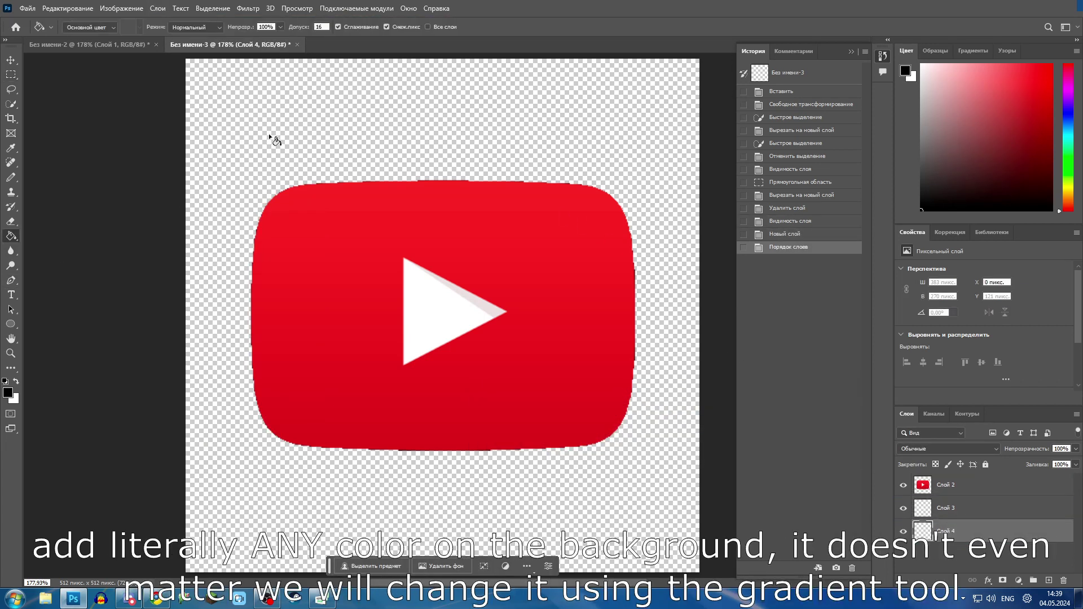
pyautogui.click(268, 133)
pyautogui.click(11, 74)
pyautogui.rightClick(976, 536)
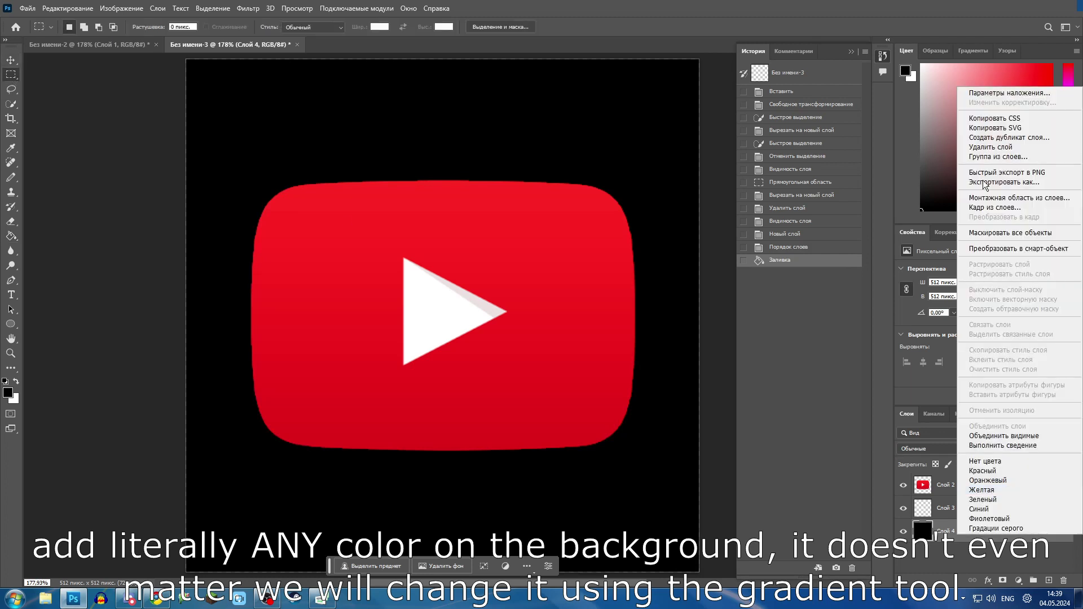
pyautogui.click(1000, 92)
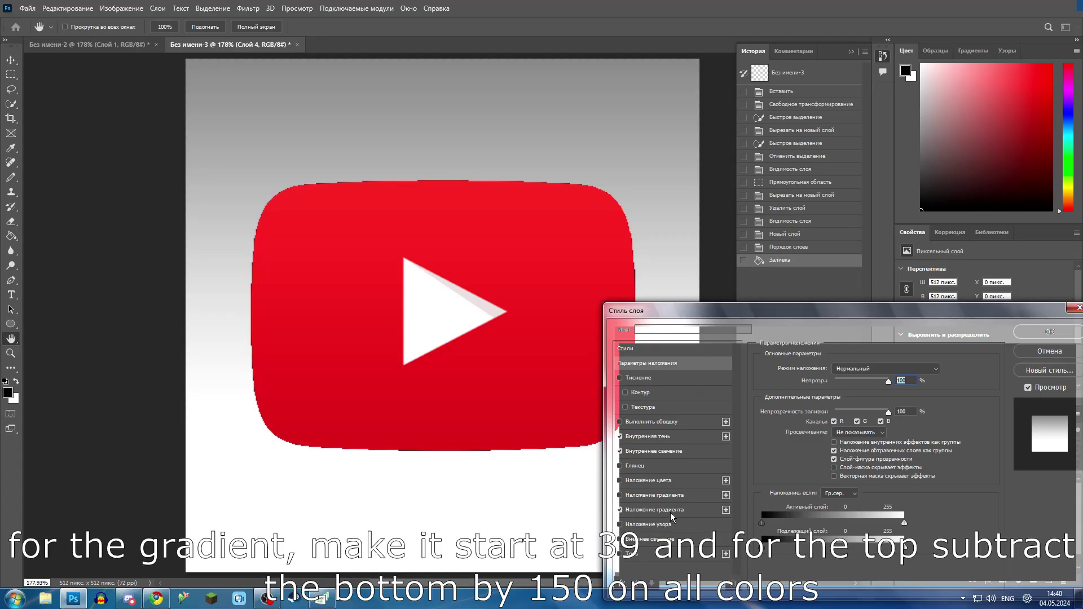
# Give Слой 4 a grey-to-white Gradient Overlay with a stop at 39 and a grey stop.
pyautogui.click(671, 510)
pyautogui.click(859, 393)
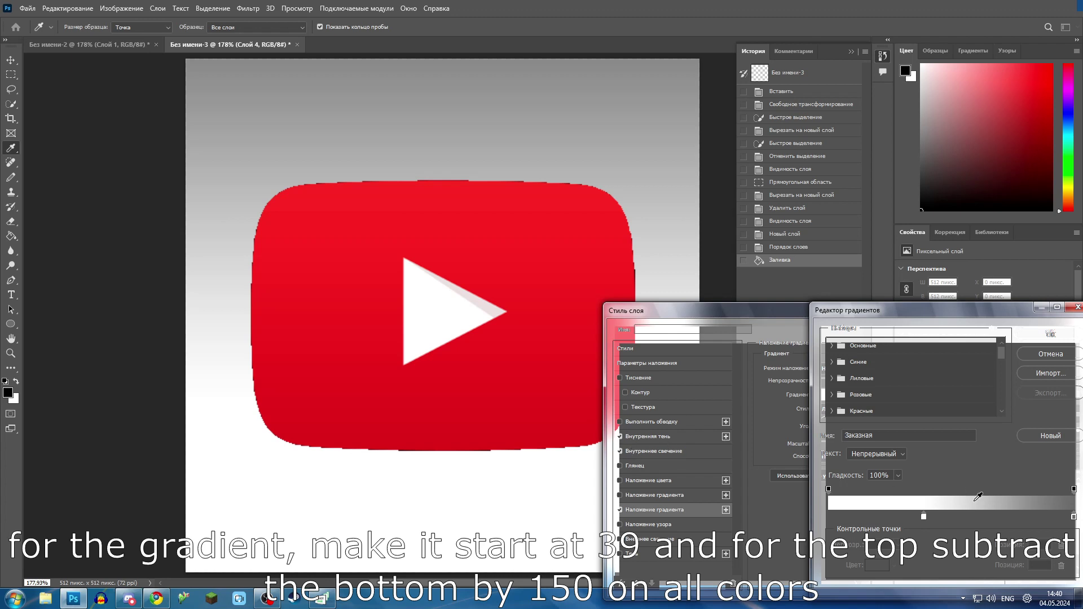
pyautogui.click(922, 518)
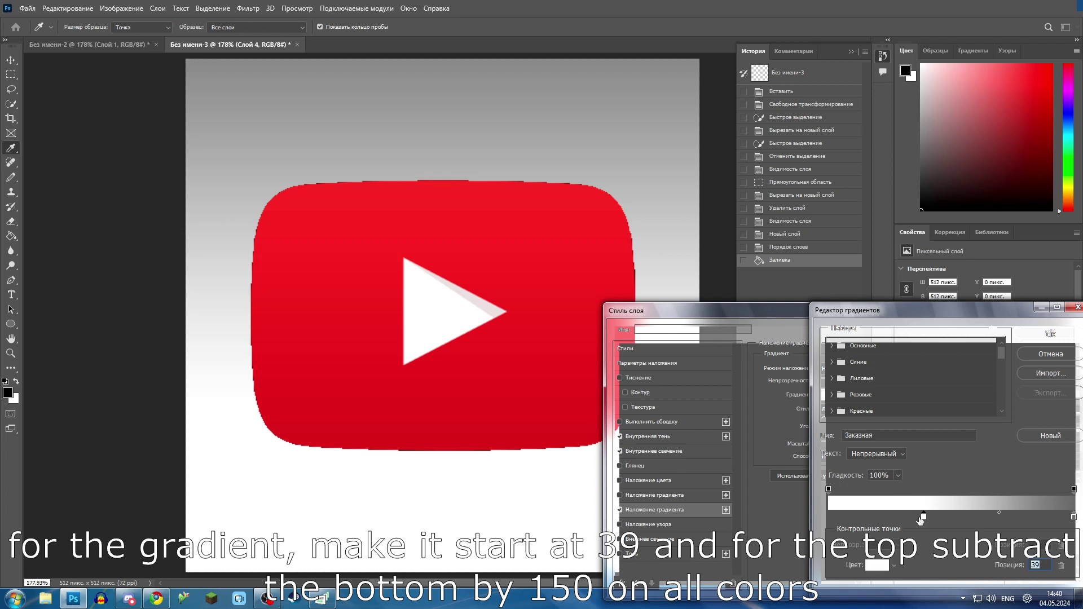
pyautogui.doubleClick(1074, 517)
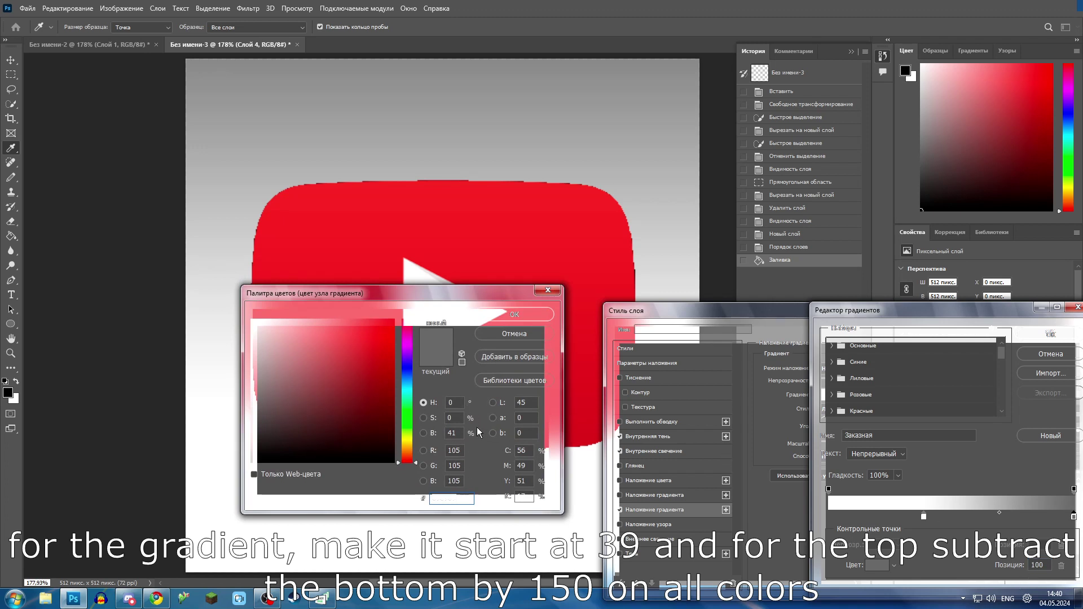
pyautogui.click(528, 317)
pyautogui.click(1051, 334)
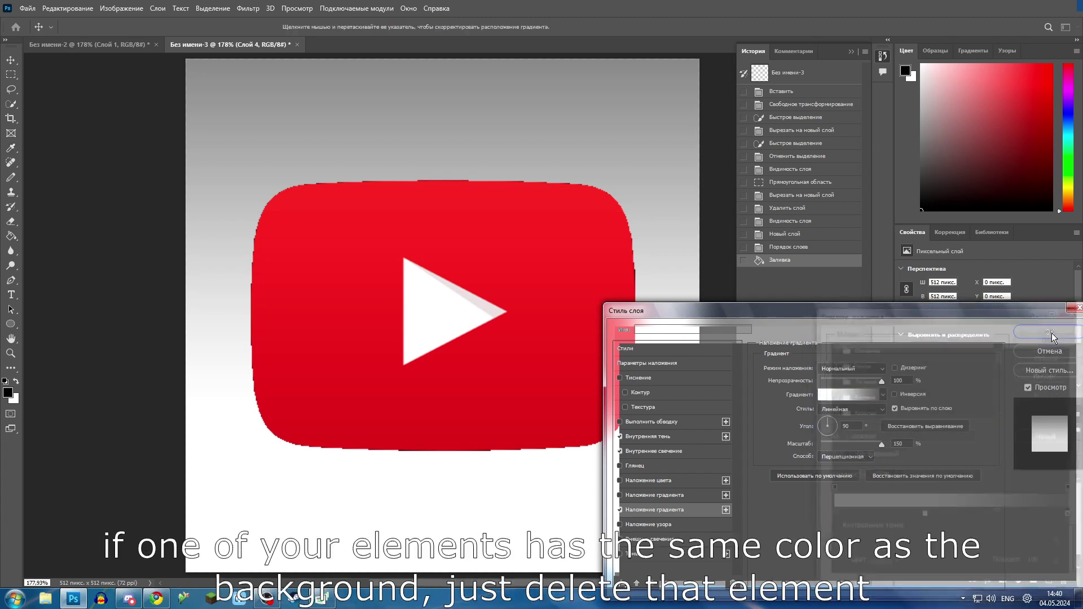
pyautogui.click(1051, 332)
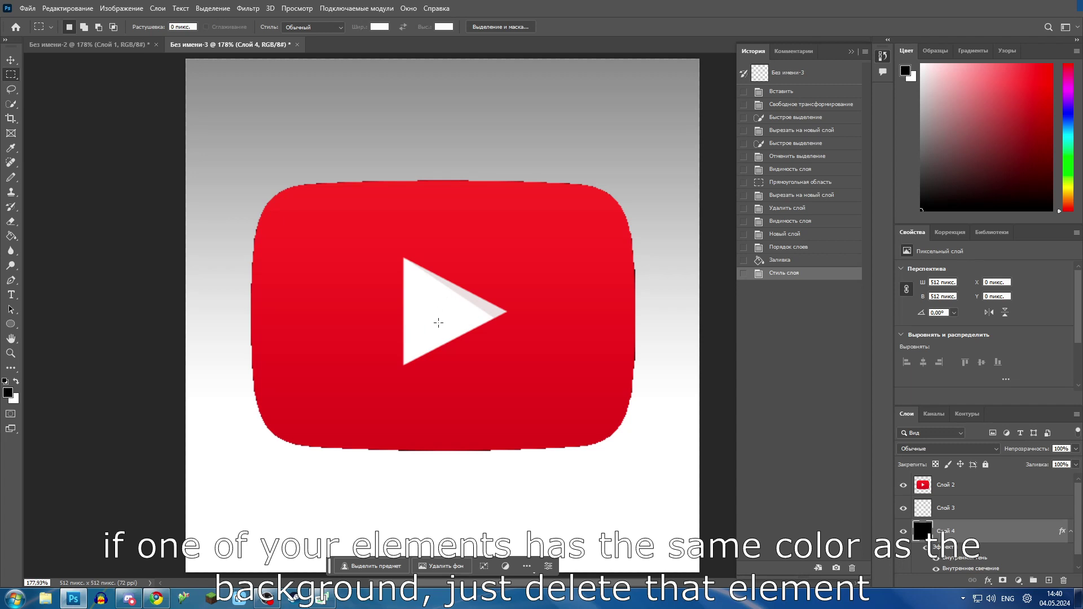
# Delete the white triangle layer Слой 3; enable Emboss, Inner Shadow, Inner Glow and Gradient Overlay on the red logo.
pyautogui.click(979, 512)
pyautogui.press('Delete')
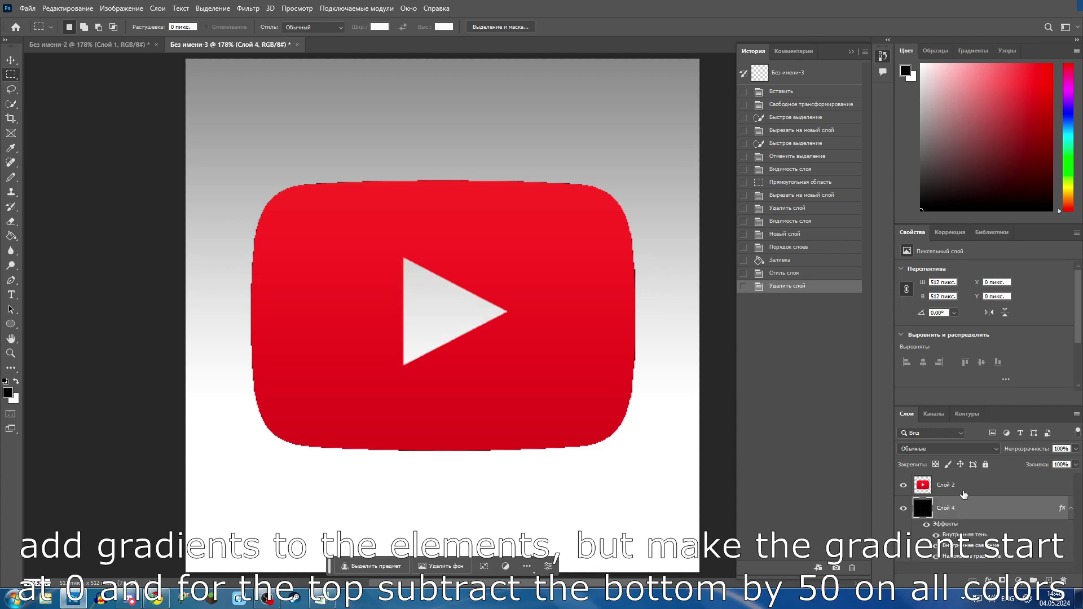
pyautogui.rightClick(959, 485)
pyautogui.click(1022, 42)
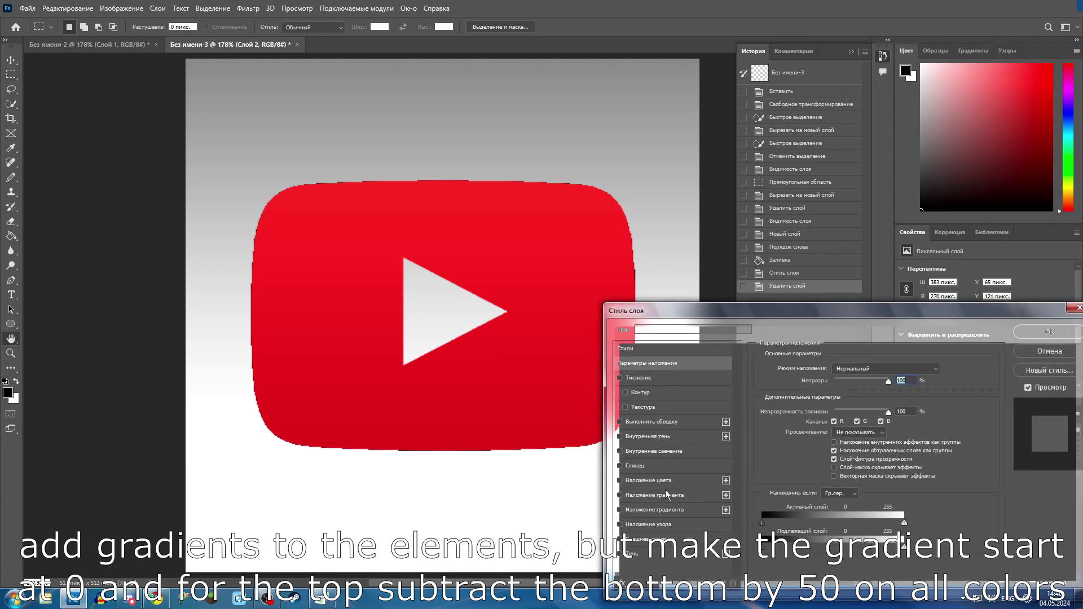
pyautogui.click(620, 510)
pyautogui.click(620, 437)
pyautogui.click(620, 451)
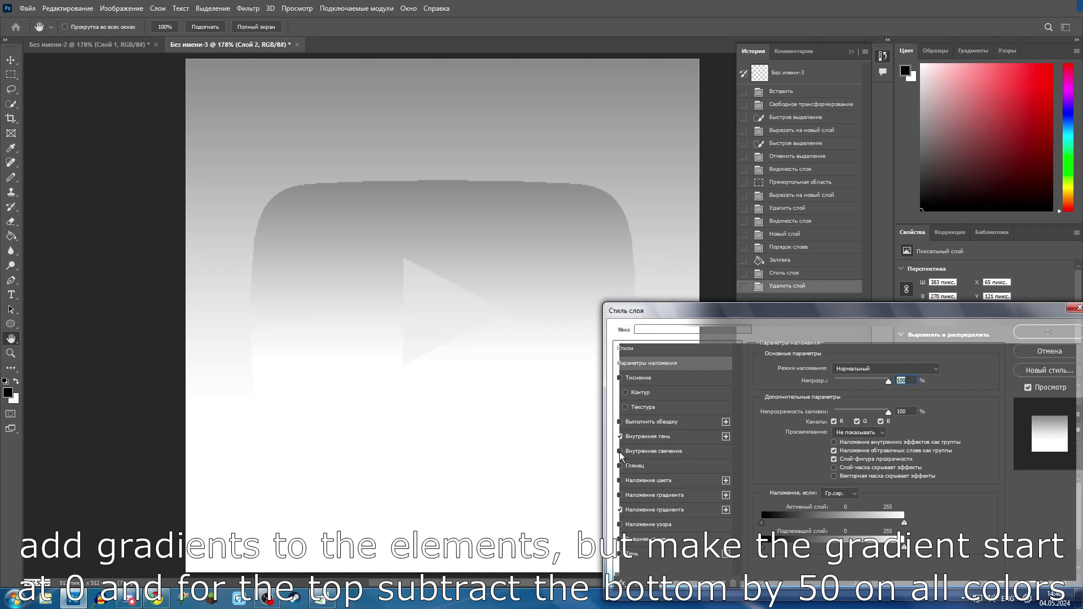
pyautogui.click(620, 378)
# In the overlay gradient, move the first stop to 0 and make it pure red 255,0,0.
pyautogui.click(677, 509)
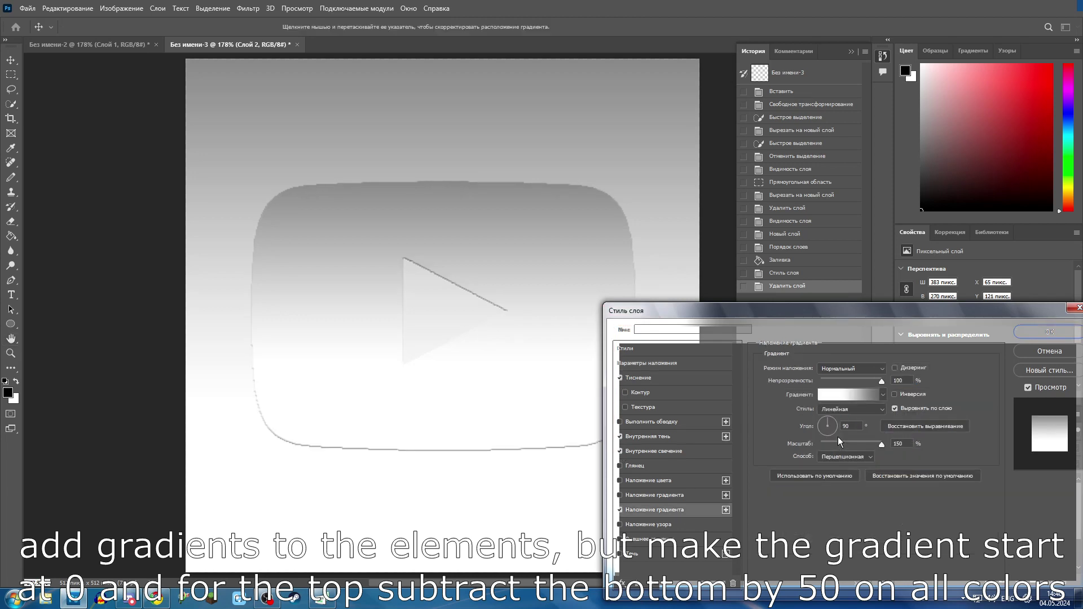
pyautogui.click(855, 395)
pyautogui.moveTo(925, 517); pyautogui.dragTo(828, 517)
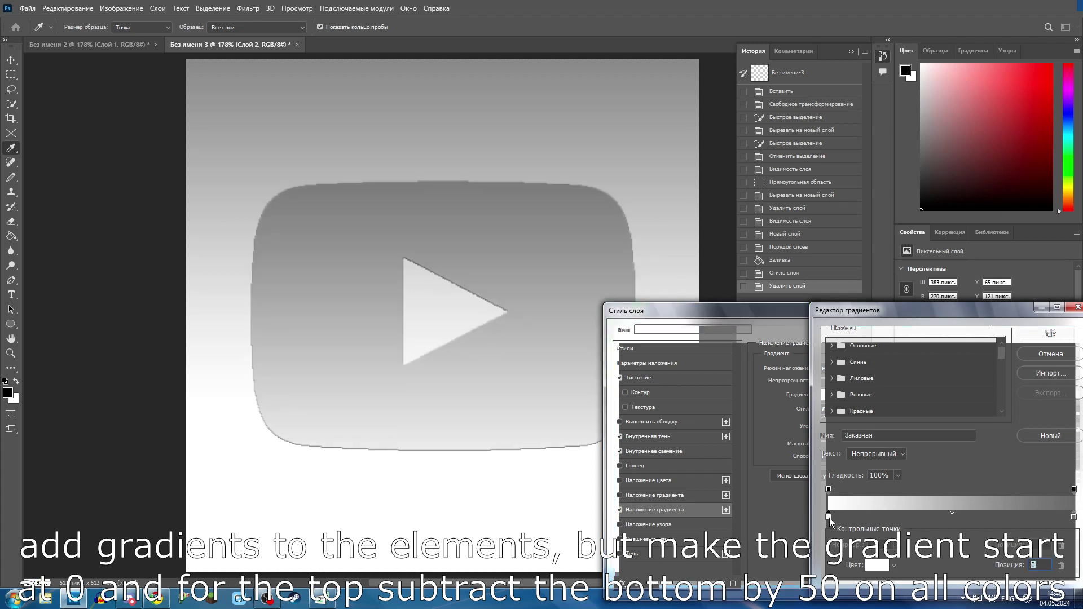
pyautogui.doubleClick(829, 517)
pyautogui.moveTo(371, 356); pyautogui.dragTo(395, 319)
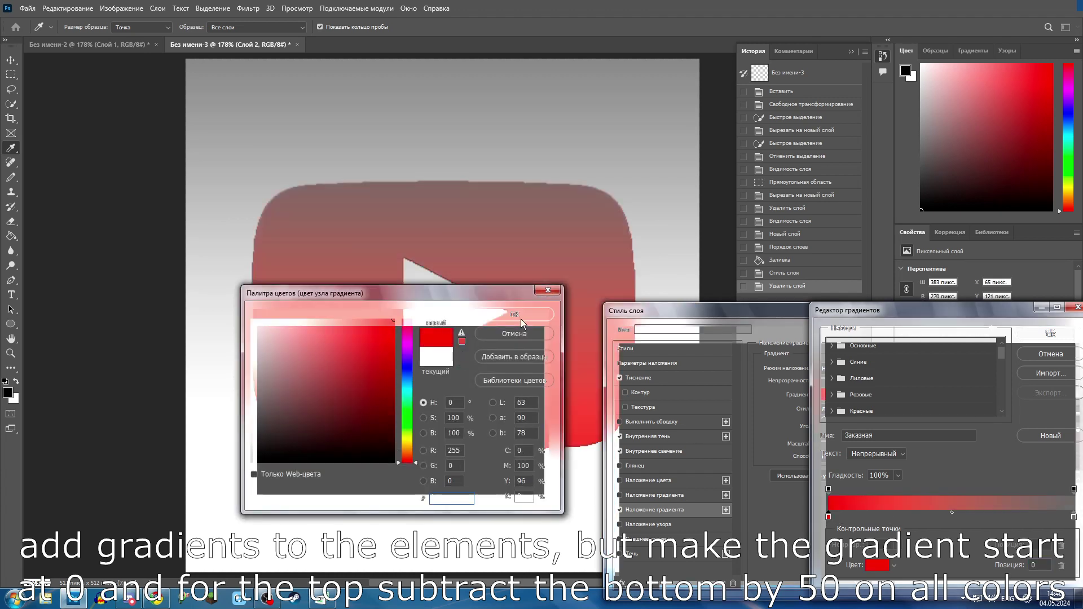
pyautogui.click(531, 316)
# Set the end stop to darker red 205,0,0 and apply the layer style.
pyautogui.doubleClick(1073, 517)
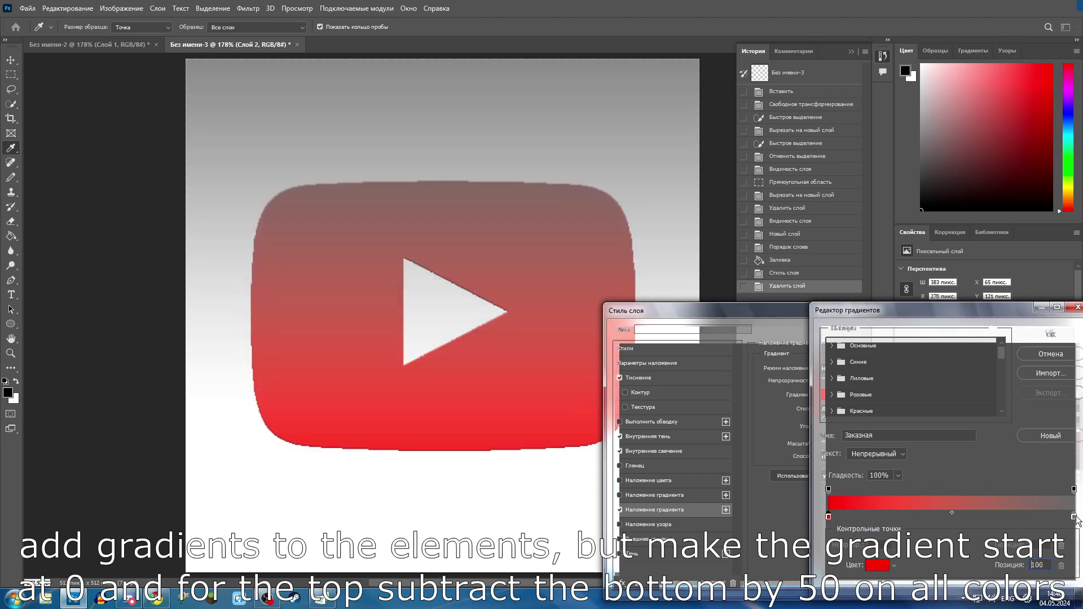
pyautogui.click(453, 450)
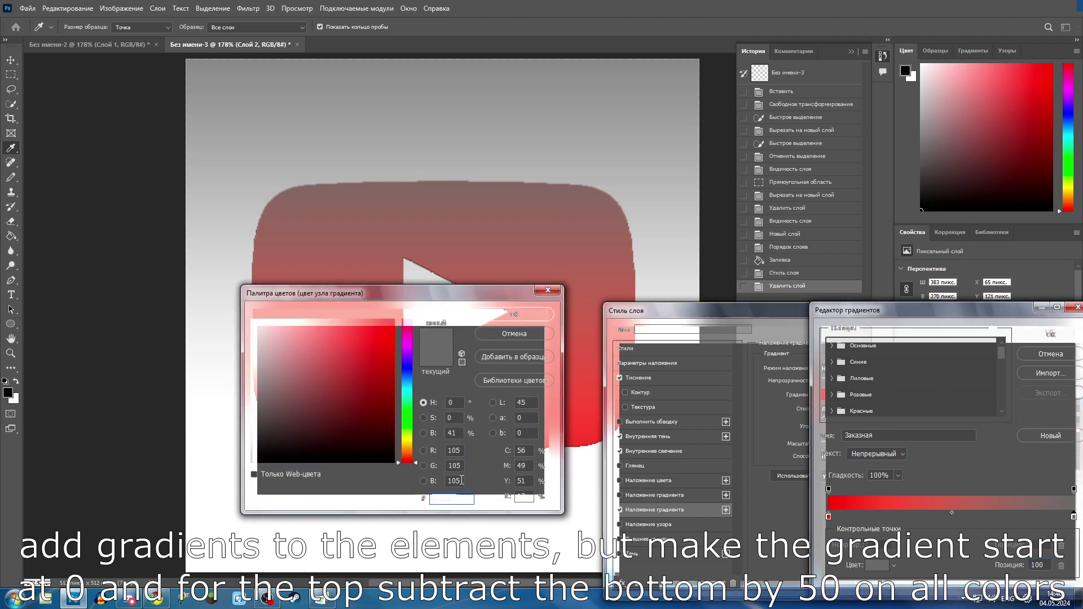
pyautogui.doubleClick(455, 466)
pyautogui.write('0')
pyautogui.press('Tab')
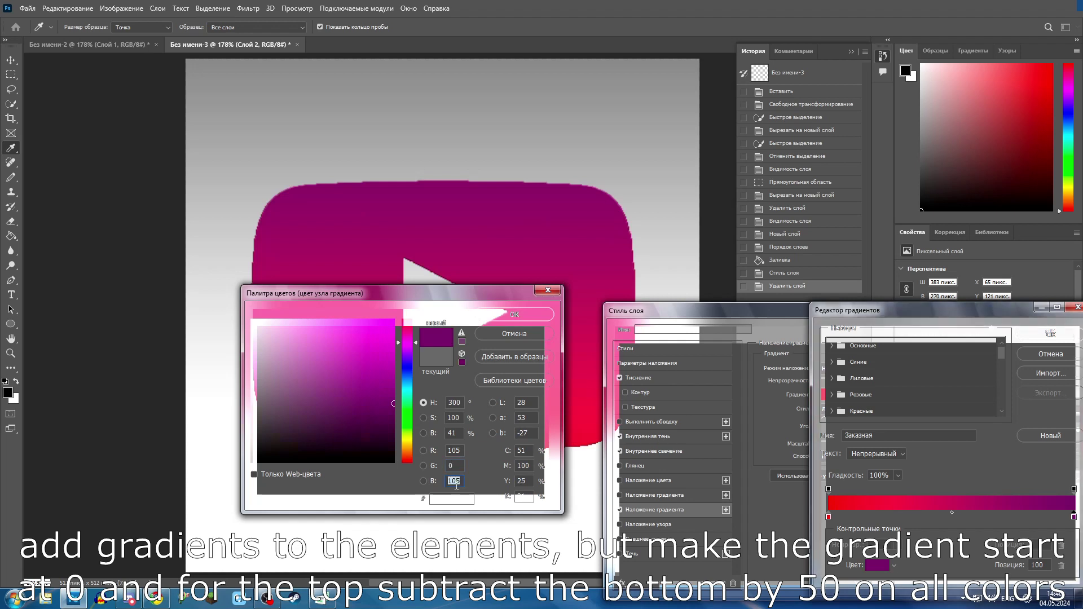
pyautogui.write('0')
pyautogui.press('BackSpace')
pyautogui.write('2')
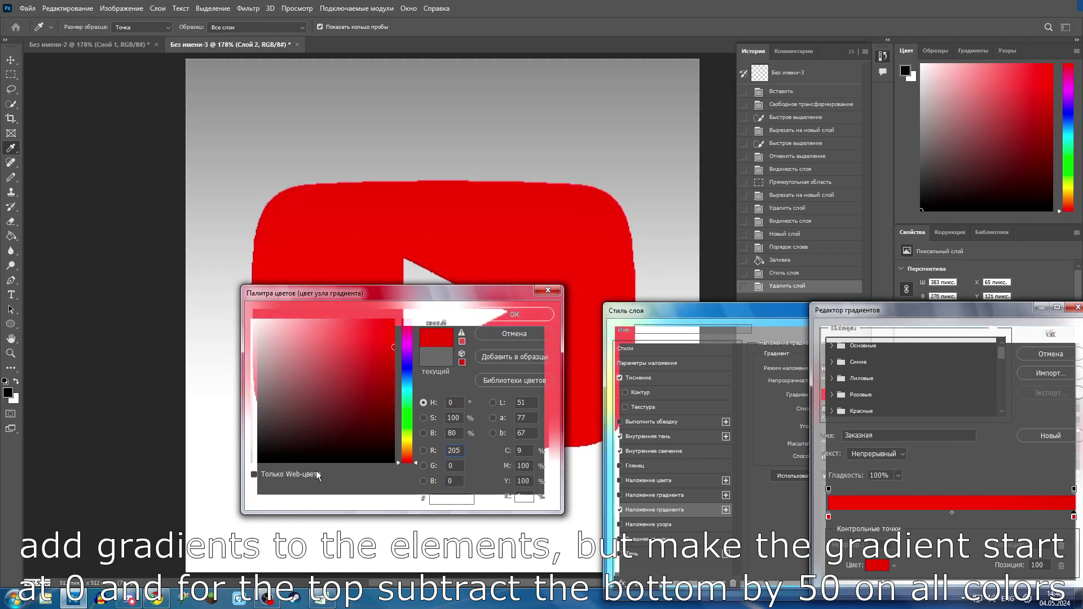
pyautogui.click(512, 315)
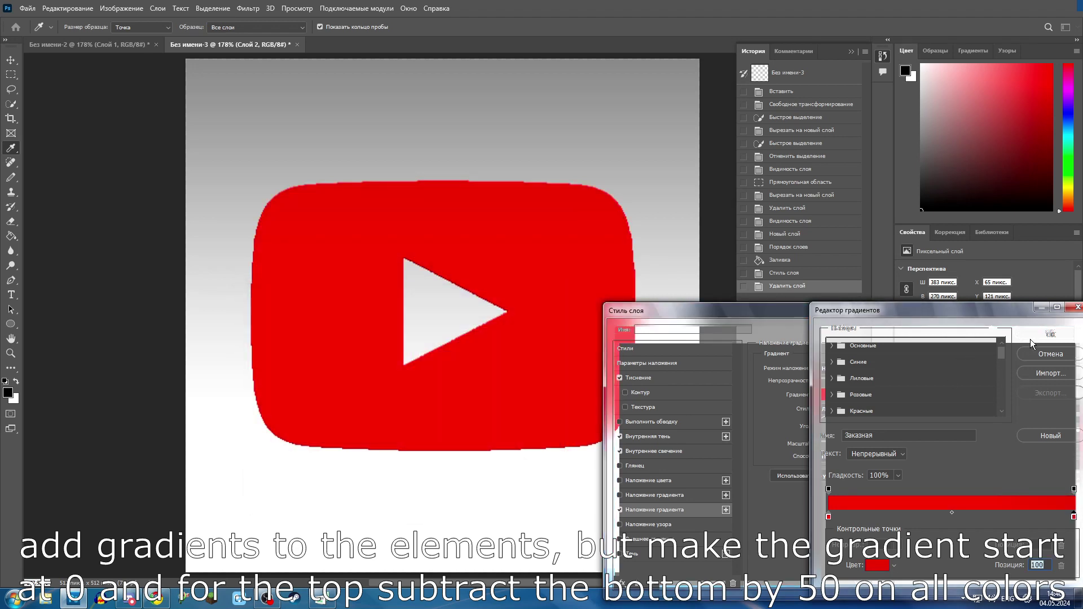
pyautogui.click(1050, 333)
pyautogui.click(1051, 327)
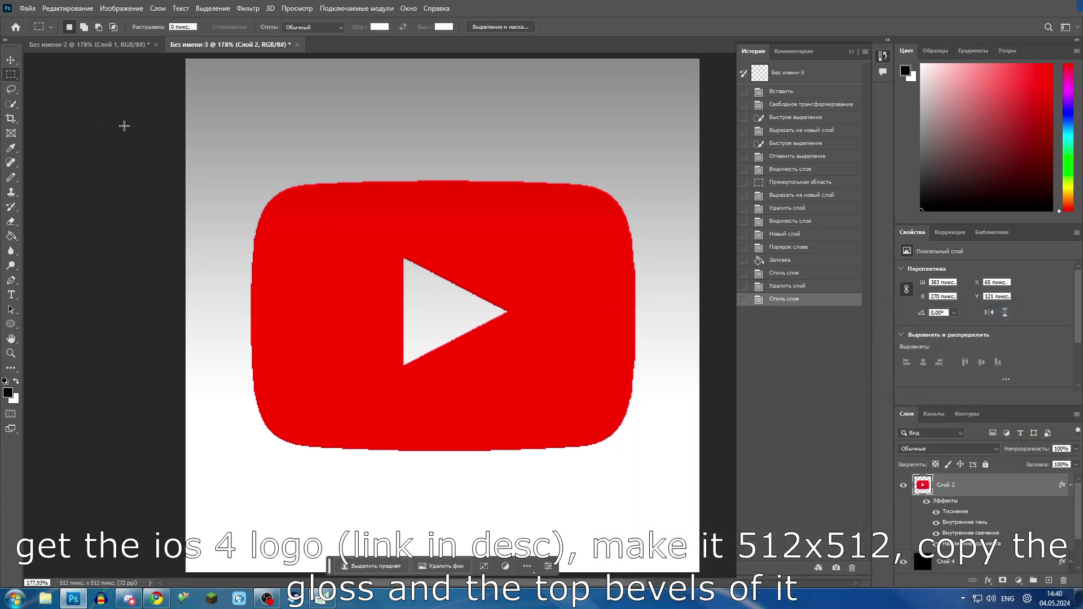
# Paste the gloss shape from the iOS 4 document and move it to the icon's top.
pyautogui.click(86, 44)
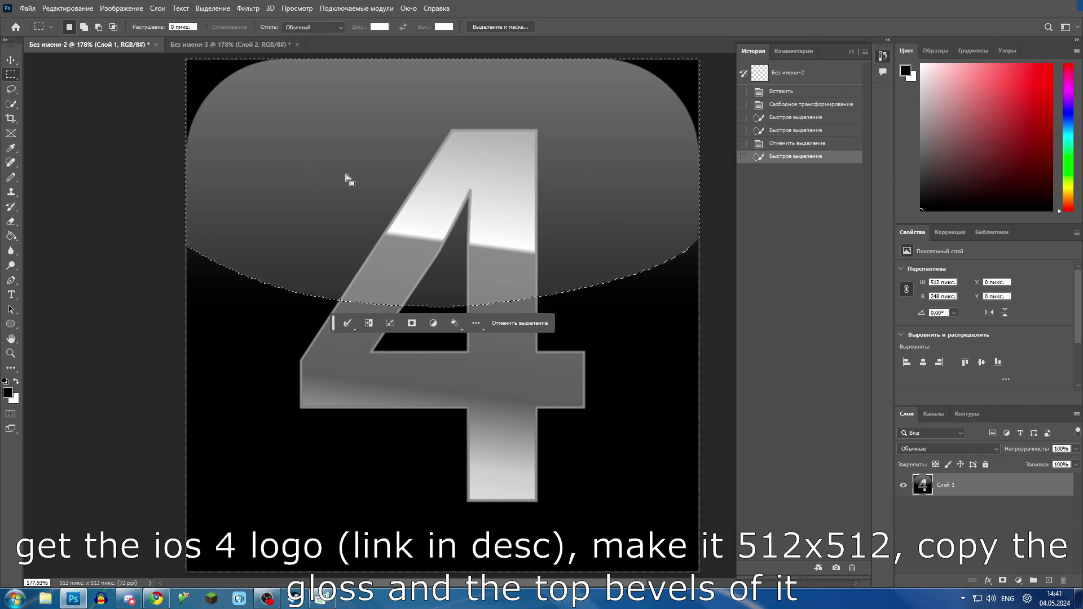
pyautogui.click(266, 45)
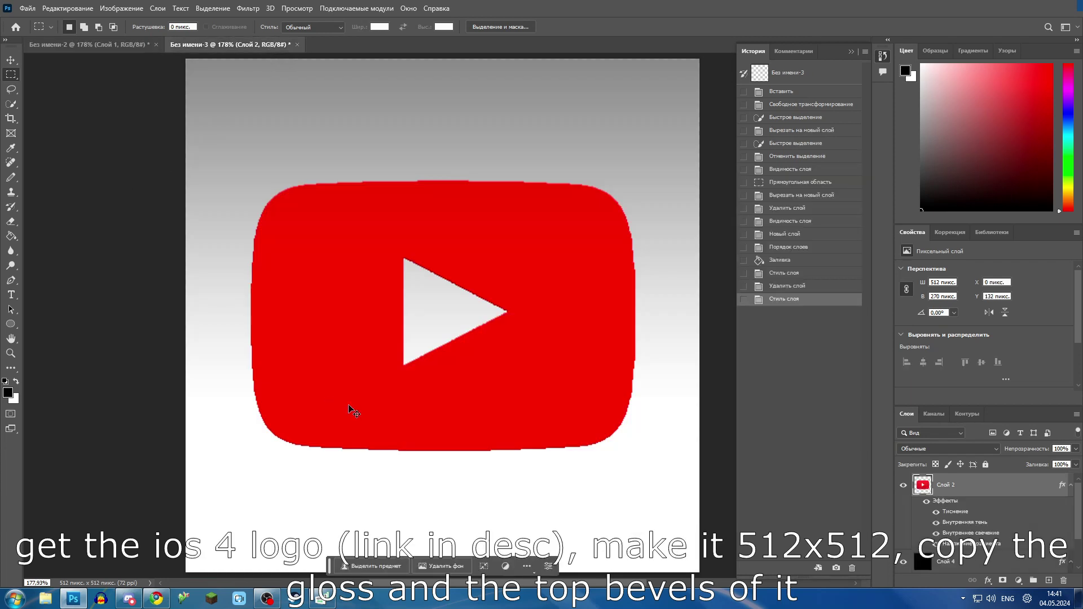
pyautogui.hotkey('ctrl', 'v')
pyautogui.rightClick(439, 319)
pyautogui.click(496, 423)
pyautogui.moveTo(472, 311); pyautogui.dragTo(467, 186)
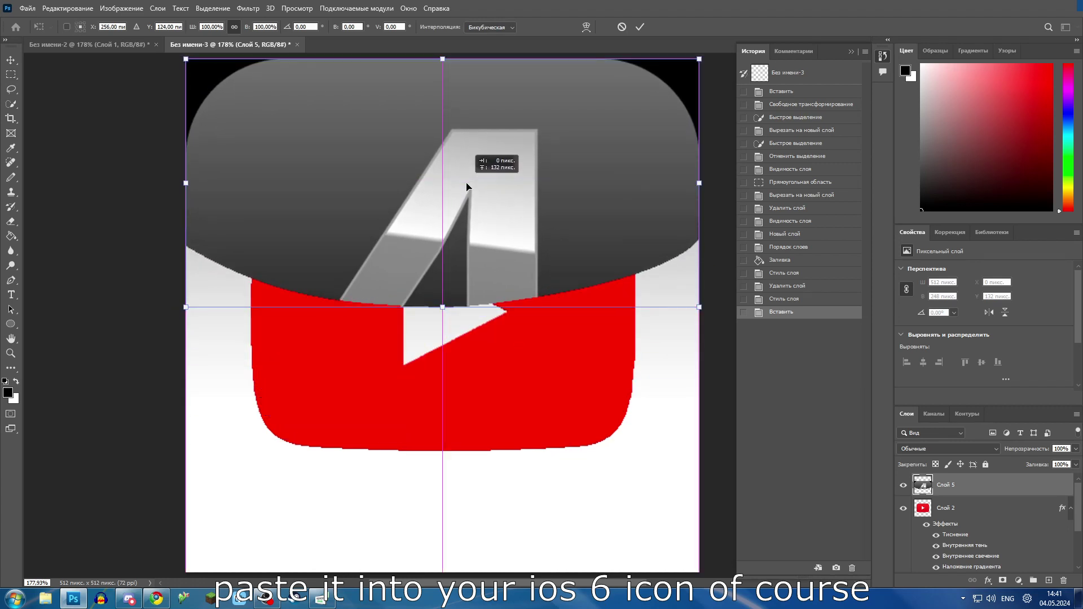
pyautogui.click(11, 75)
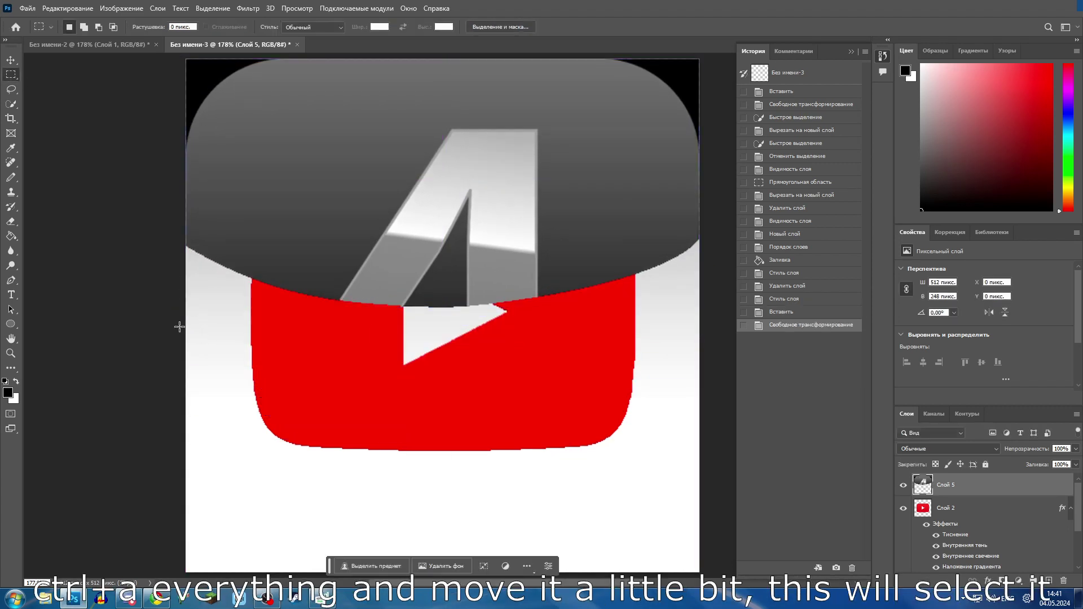
# Select all, nudge the gloss layer slightly, and invert the selection twice to reselect the gloss.
pyautogui.hotkey('ctrl', 'a')
pyautogui.rightClick(386, 325)
pyautogui.click(440, 435)
pyautogui.moveTo(461, 225); pyautogui.dragTo(461, 224)
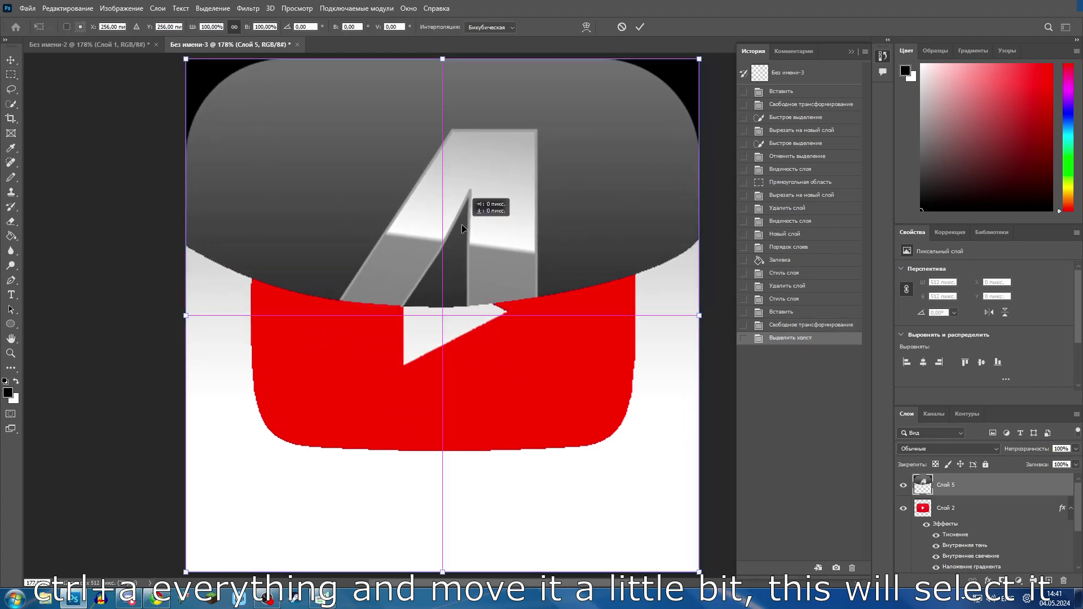
pyautogui.press('Return')
pyautogui.rightClick(382, 109)
pyautogui.click(434, 126)
pyautogui.rightClick(352, 210)
pyautogui.click(395, 225)
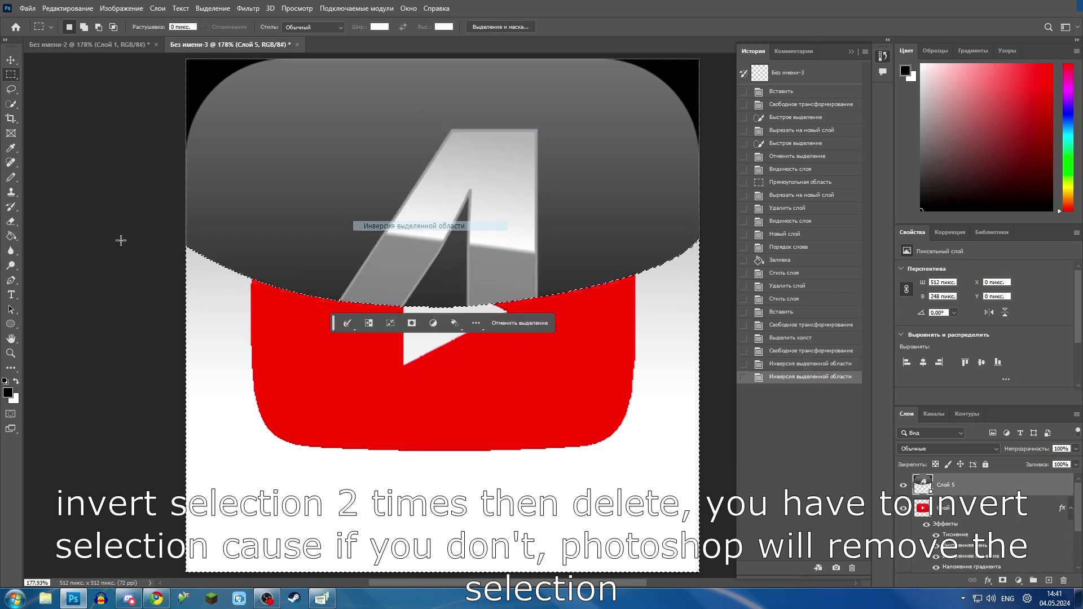
pyautogui.click(11, 236)
pyautogui.click(75, 235)
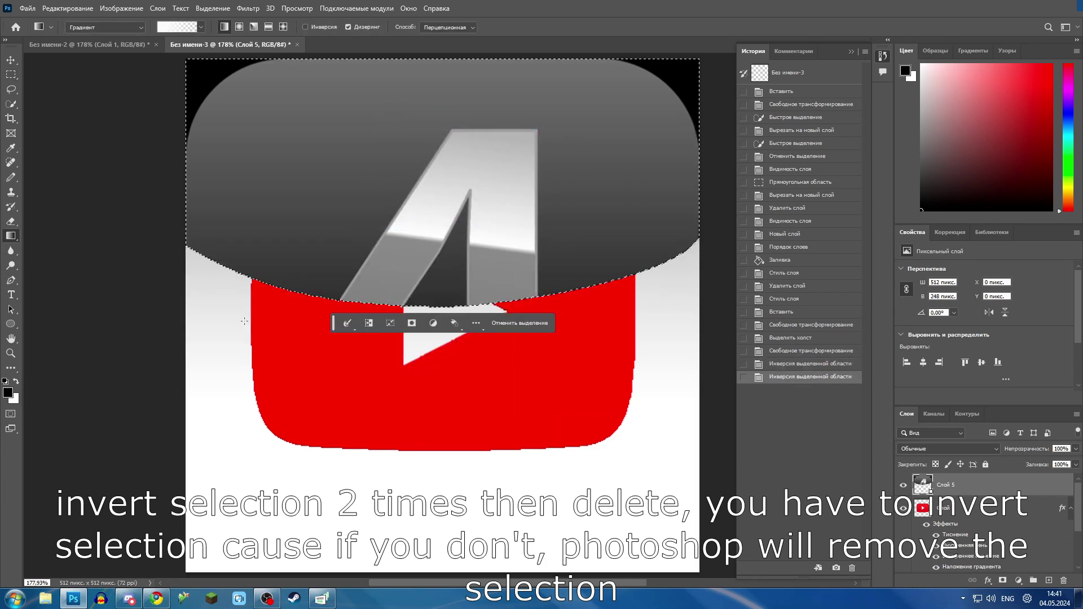
# Clear the selected gloss and fill it with a white-to-transparent gradient at -90° angle, 100% scale.
pyautogui.press('Delete')
pyautogui.moveTo(252, 303); pyautogui.dragTo(339, 139)
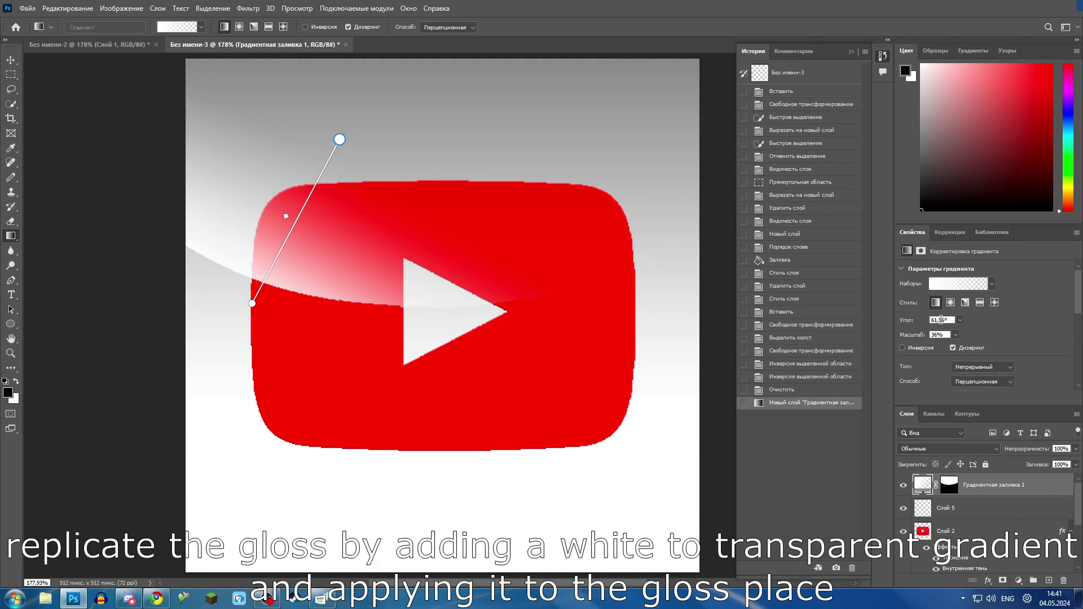
pyautogui.write('-90')
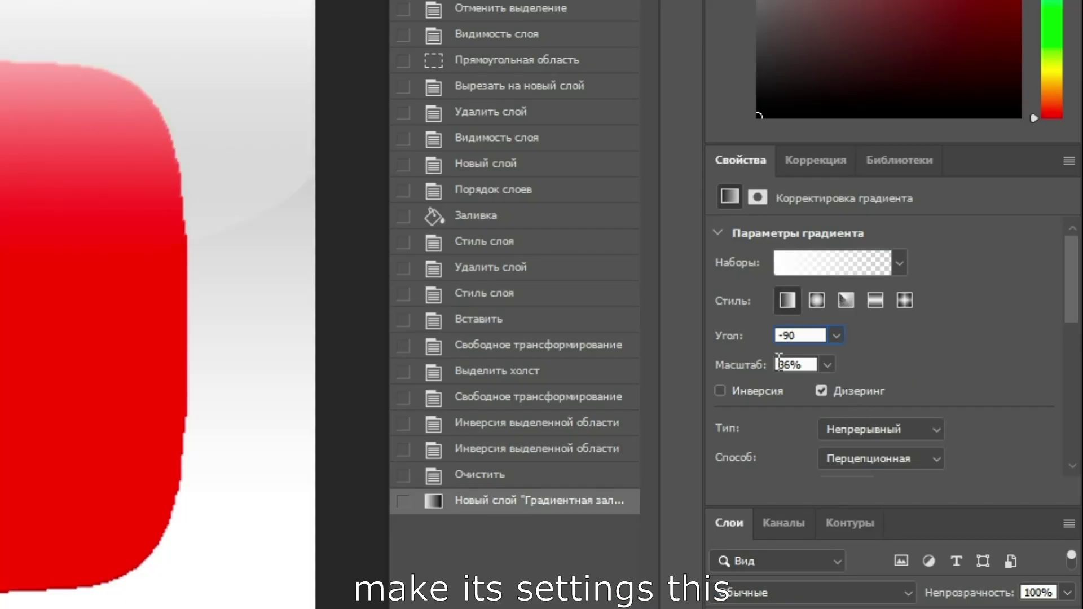
pyautogui.click(932, 331)
pyautogui.write('100')
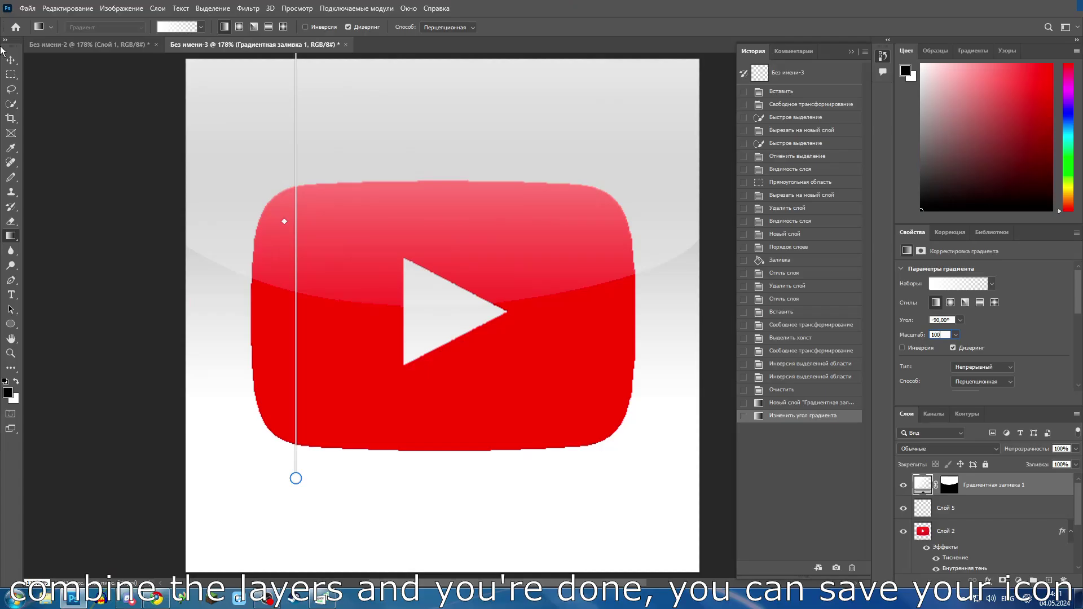
pyautogui.click(11, 74)
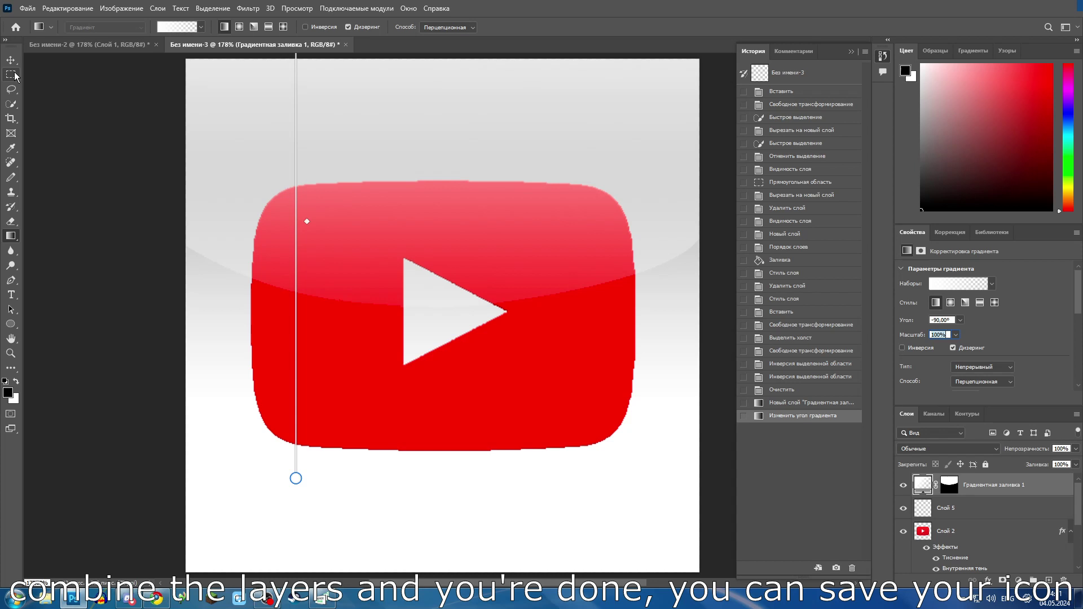
# Merge the icon layers into a single layer.
pyautogui.scroll(-3, 976, 513)
pyautogui.keyDown('shift'); pyautogui.click(976, 518); pyautogui.keyUp('shift')
pyautogui.rightClick(976, 518)
pyautogui.click(997, 408)
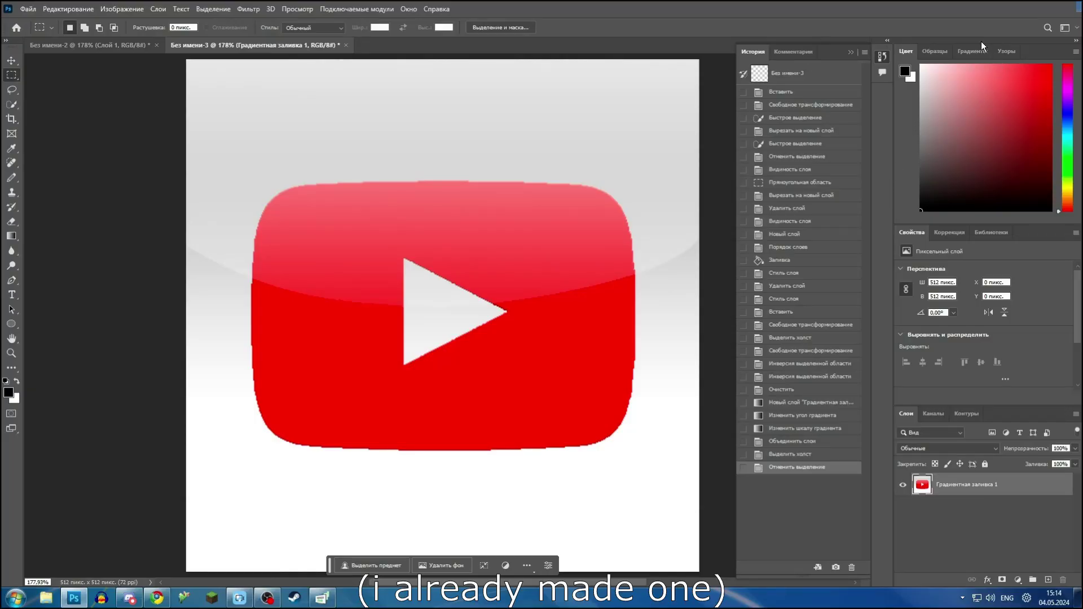
# Save a new gradient preset based on Foreground to Transparent, with both stops set to white.
pyautogui.click(972, 52)
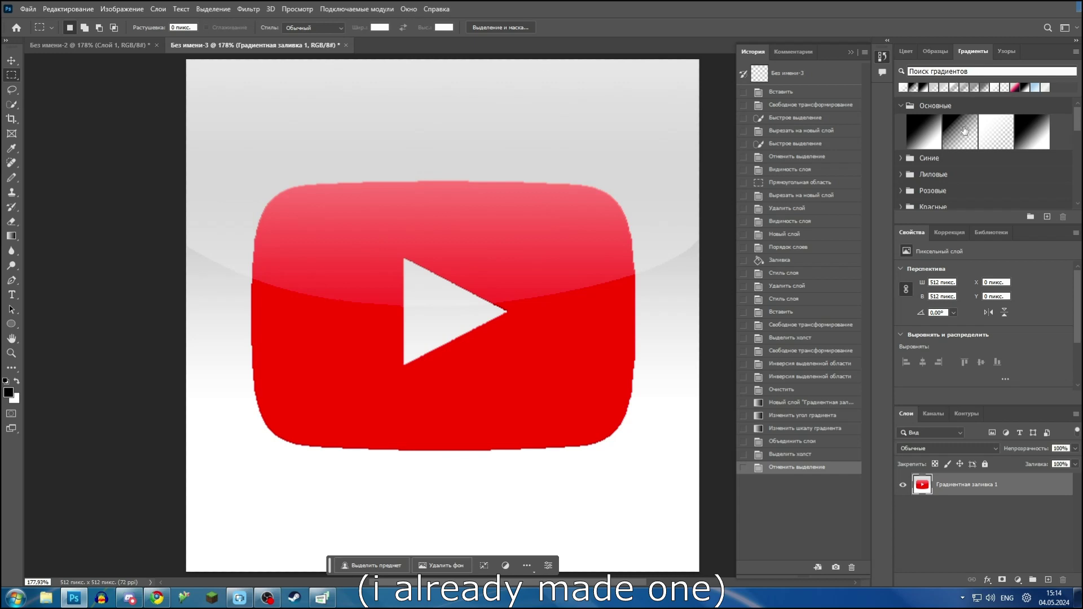
pyautogui.click(1046, 217)
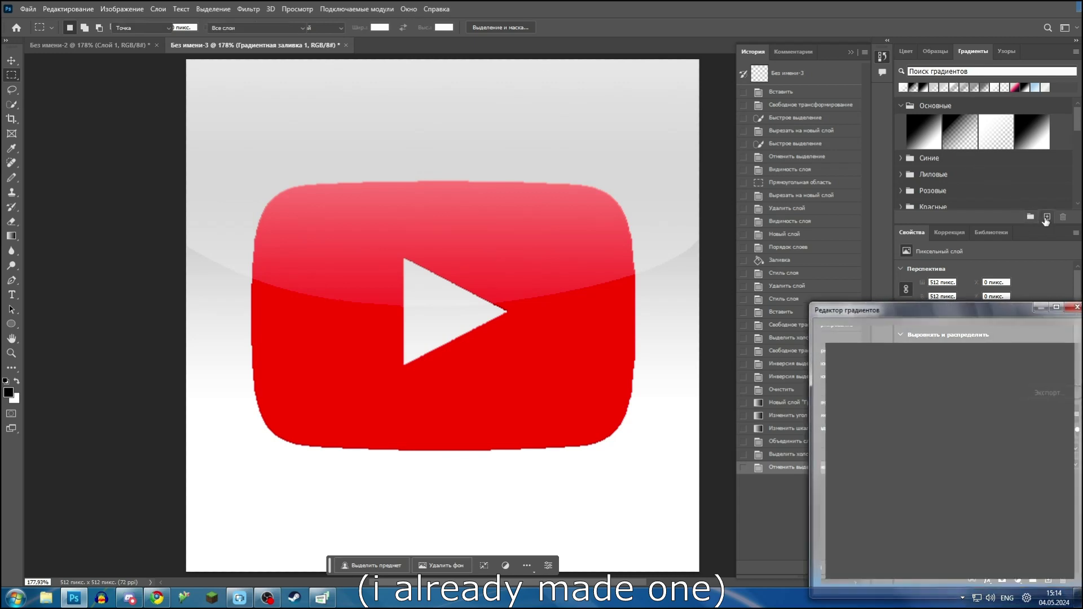
pyautogui.click(831, 345)
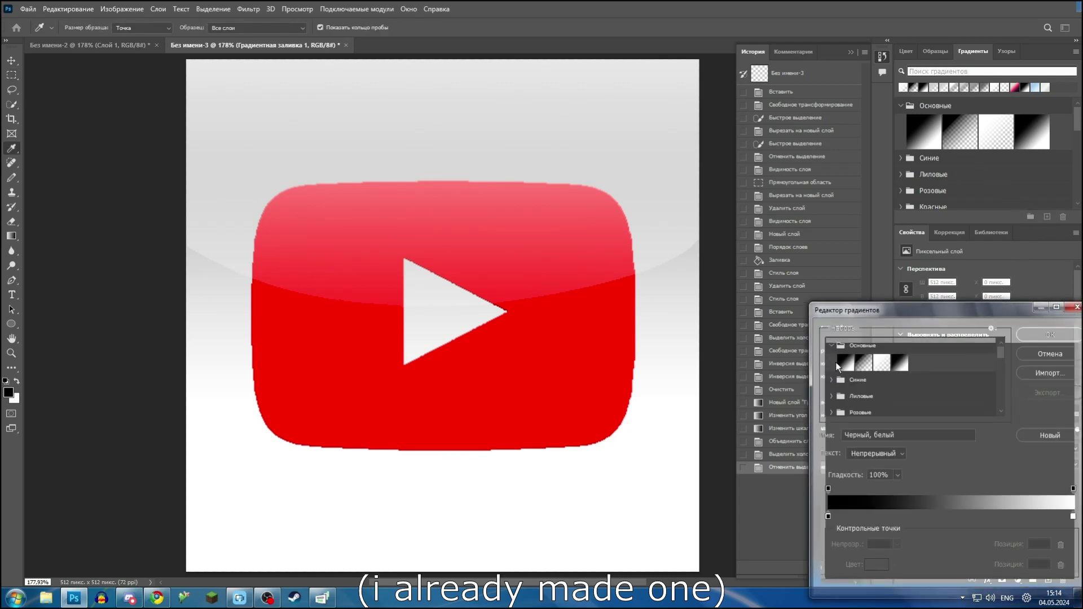
pyautogui.click(864, 363)
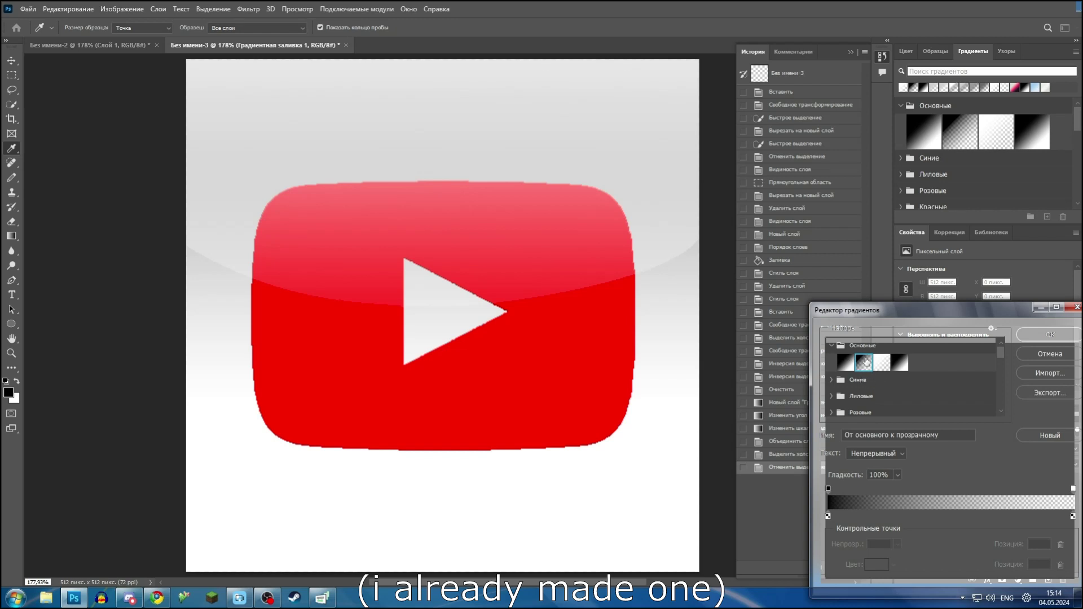
pyautogui.doubleClick(827, 515)
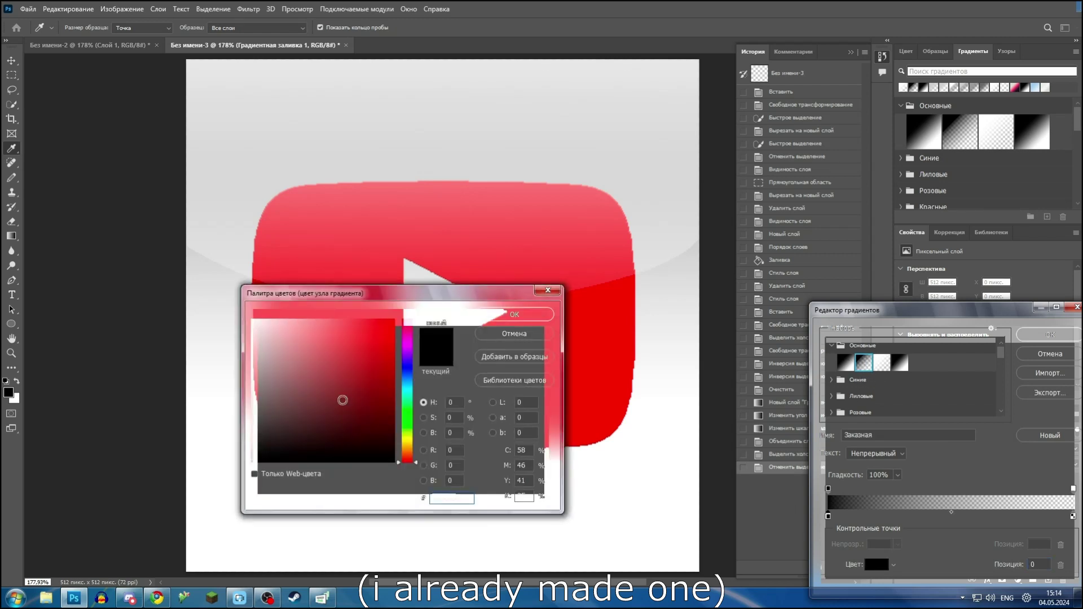
pyautogui.click(514, 314)
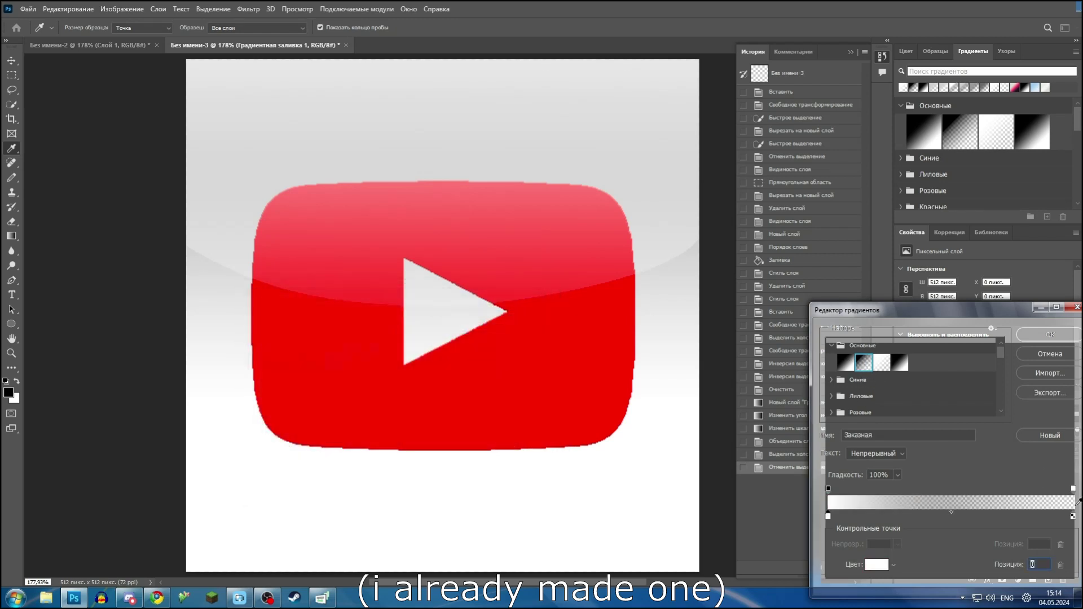
pyautogui.doubleClick(1072, 515)
pyautogui.moveTo(373, 405); pyautogui.dragTo(252, 320)
pyautogui.click(513, 317)
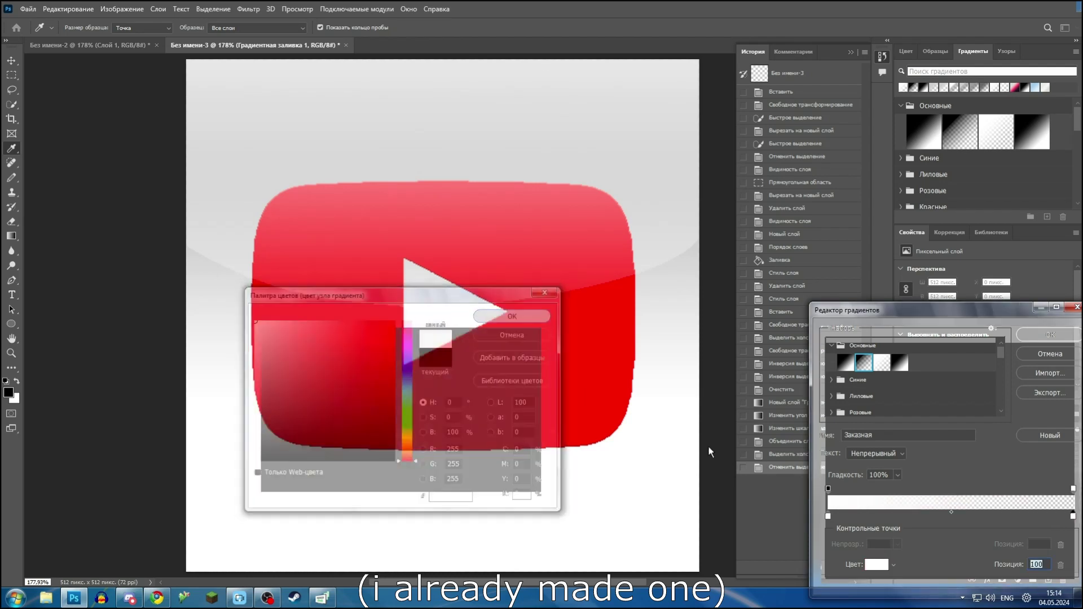
pyautogui.click(1049, 435)
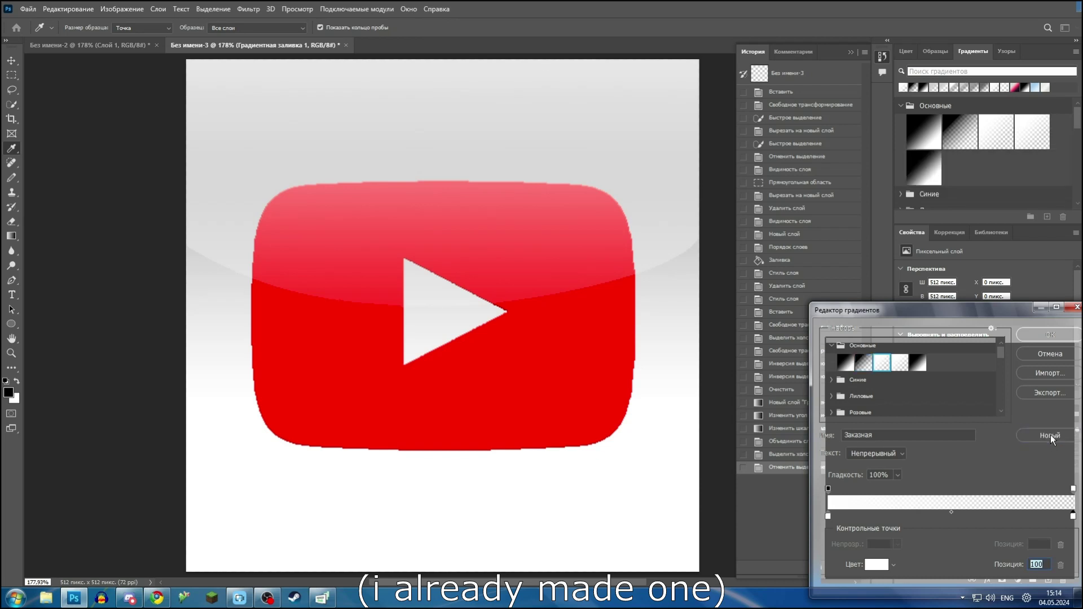
pyautogui.click(1054, 330)
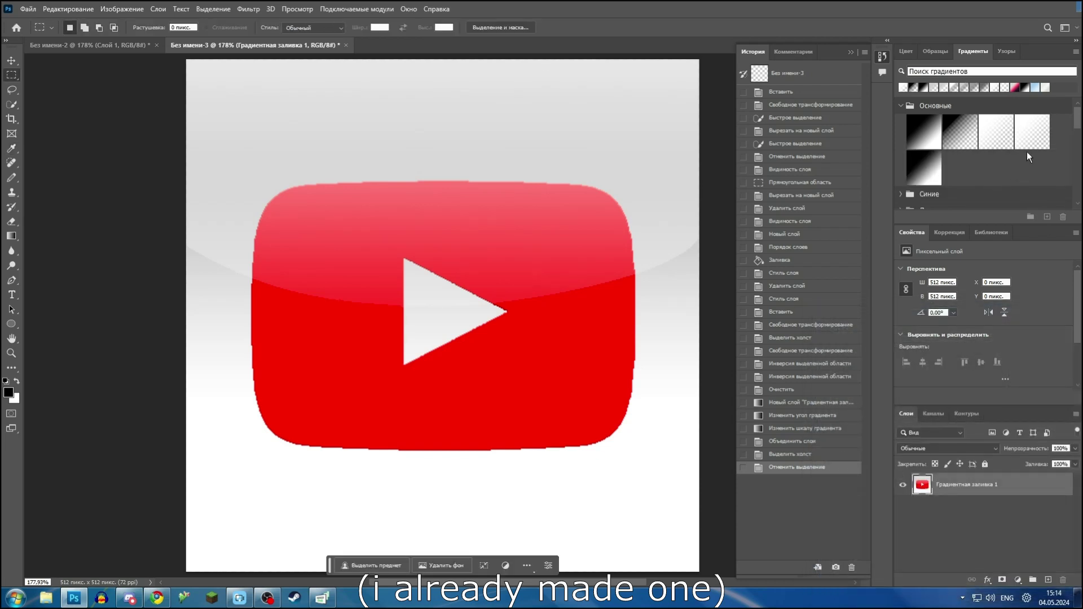